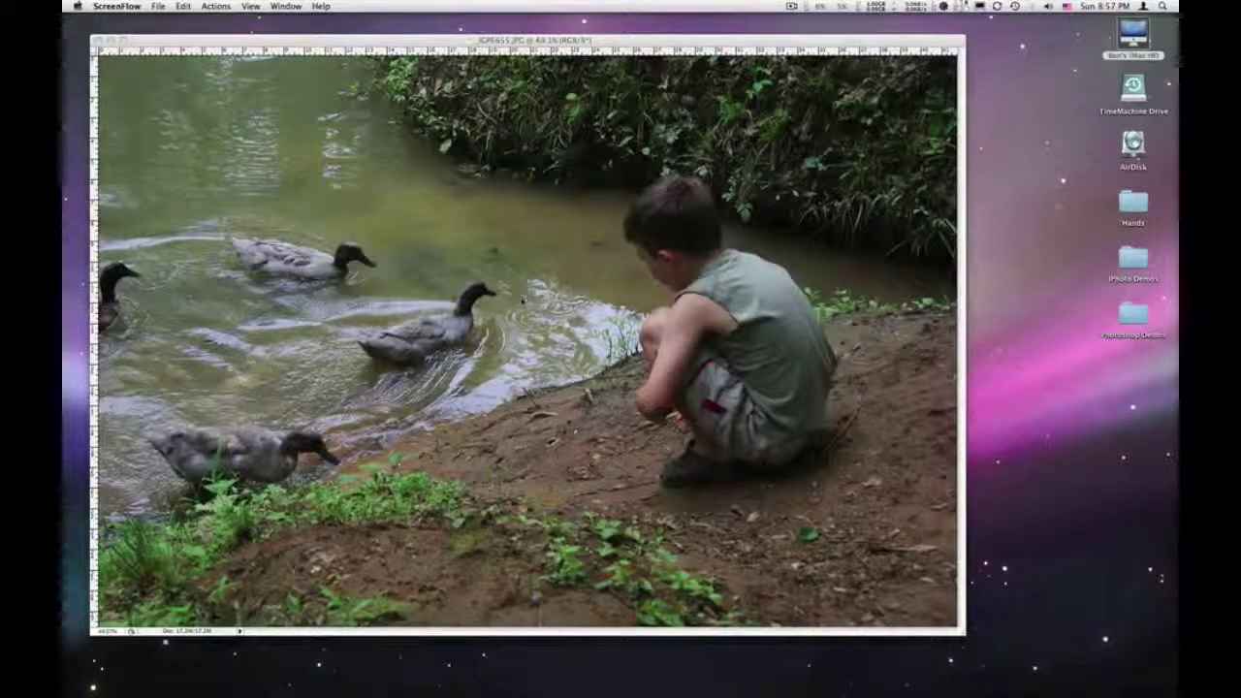
- Browse the Image > Adjustments commands and close the list without applying anything
left_click(438, 40)
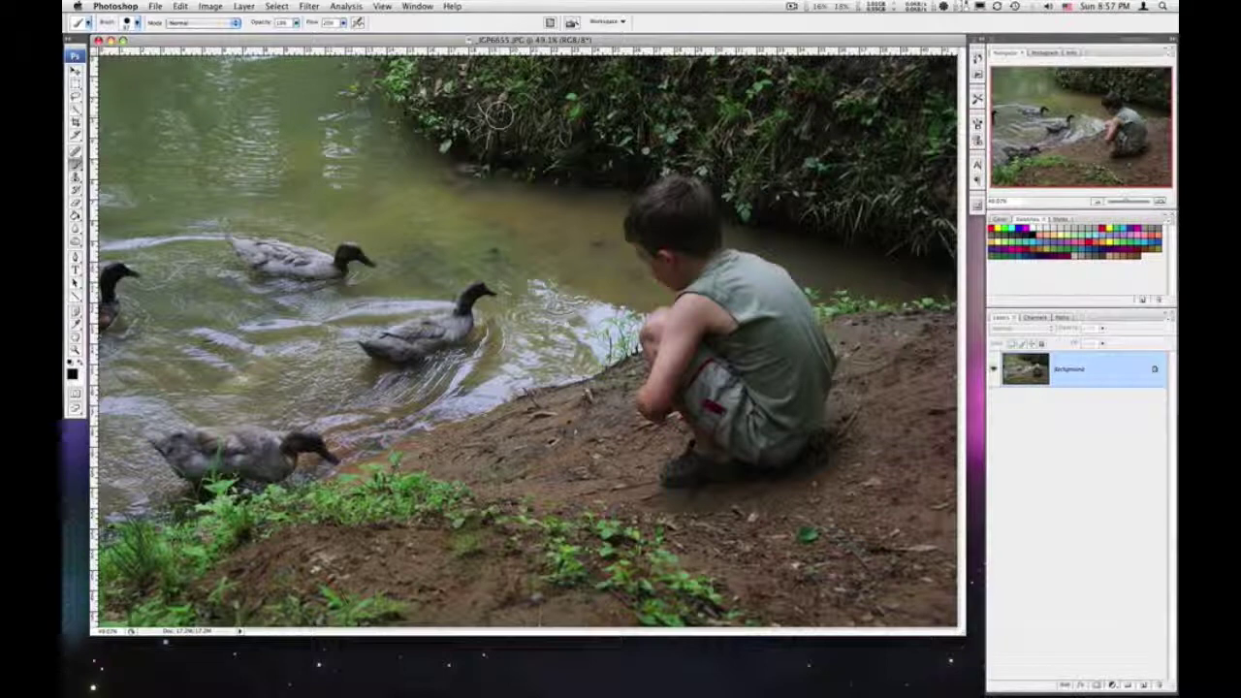
left_click(213, 7)
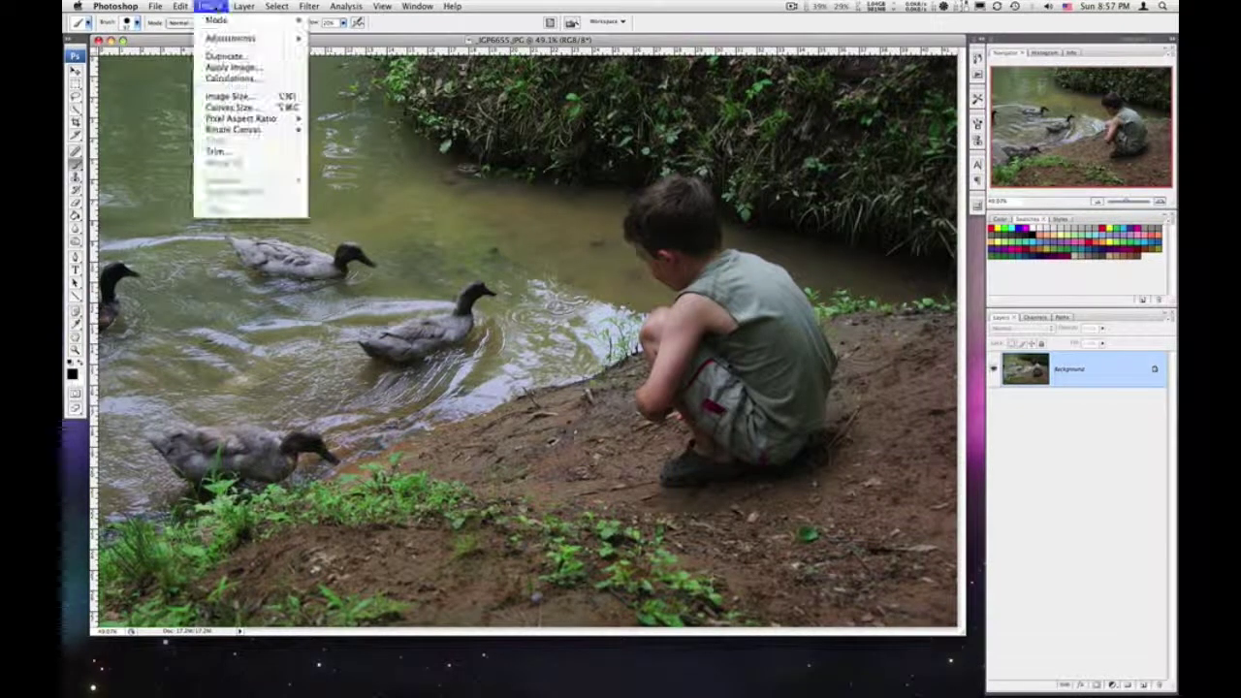
mouse_move(221, 39)
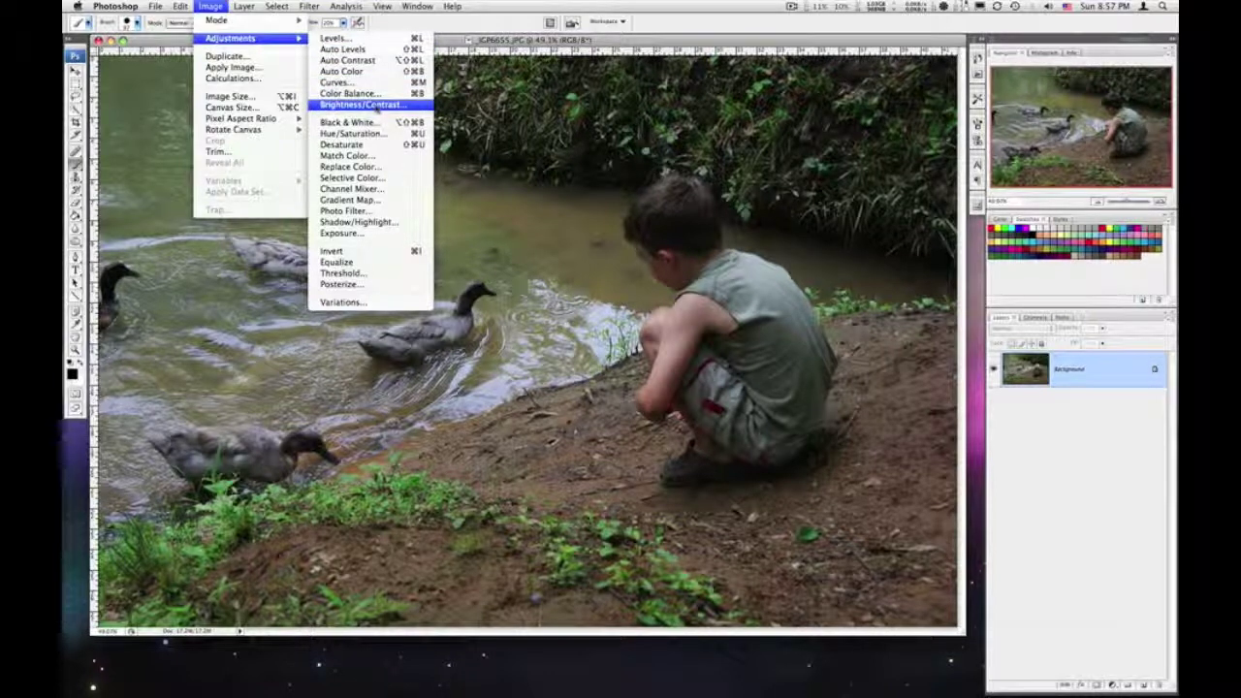
left_click(376, 107)
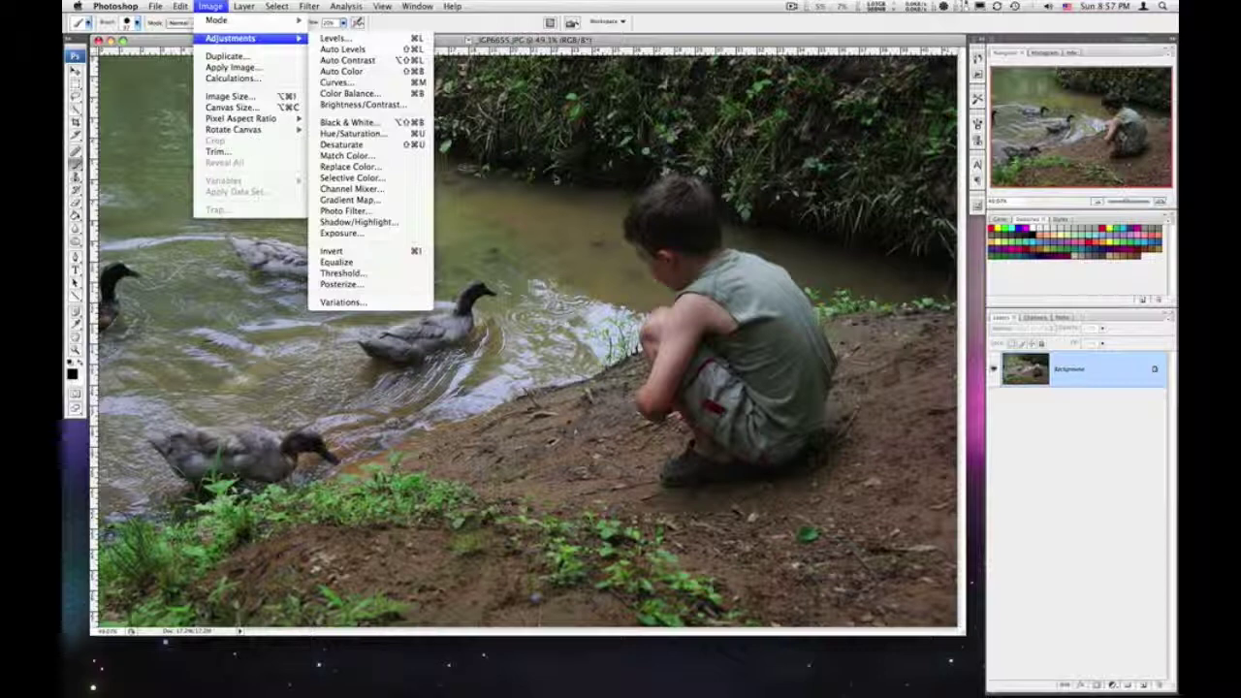
left_click(549, 167)
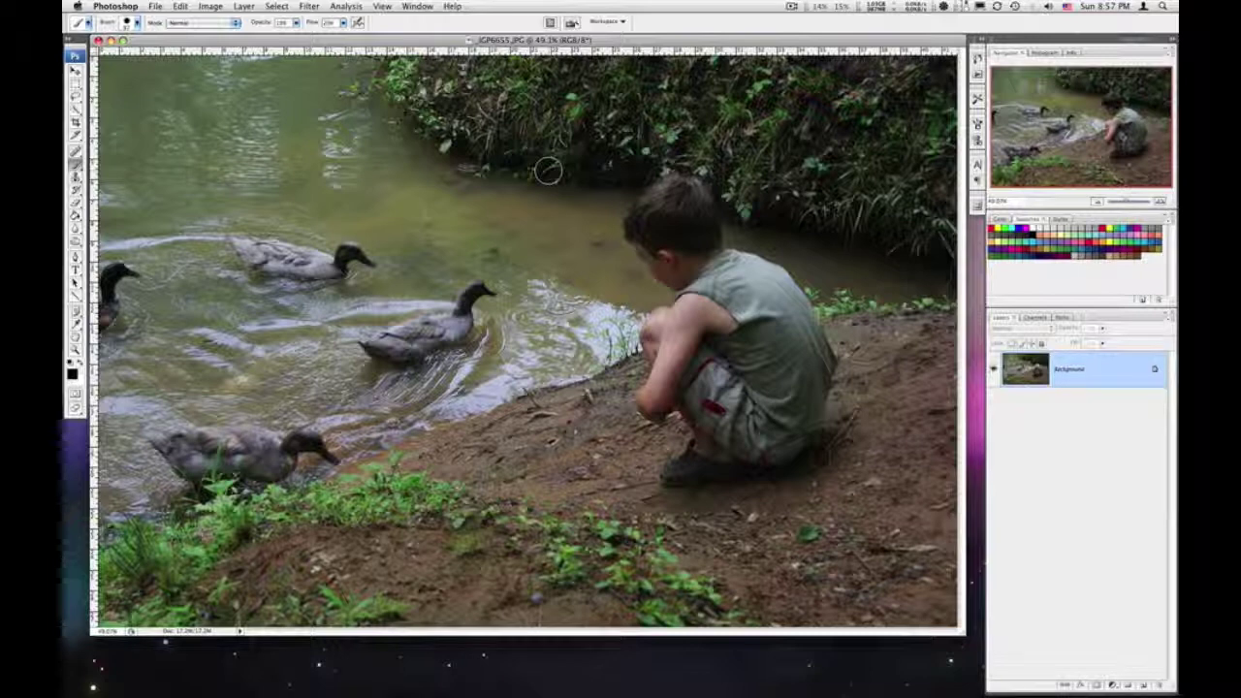
- Add a Levels adjustment layer from the Layers panel's adjustment layer menu
left_click(1113, 684)
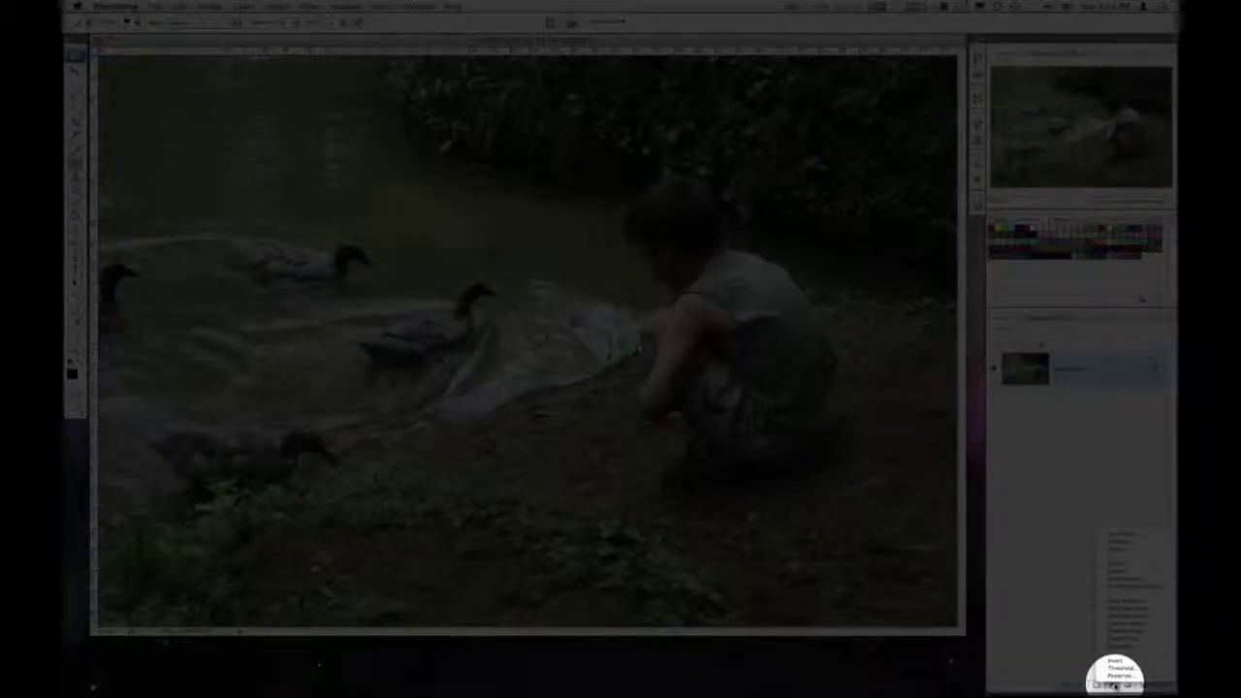
left_click(1081, 474)
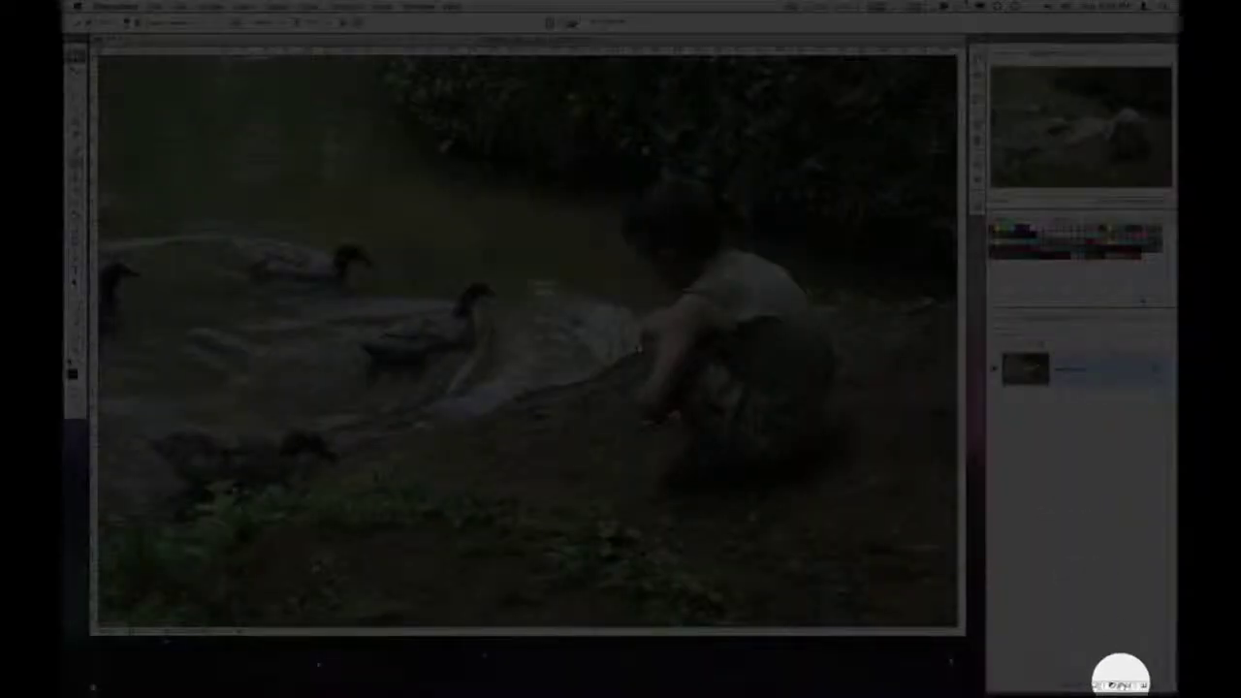
left_click(1116, 685)
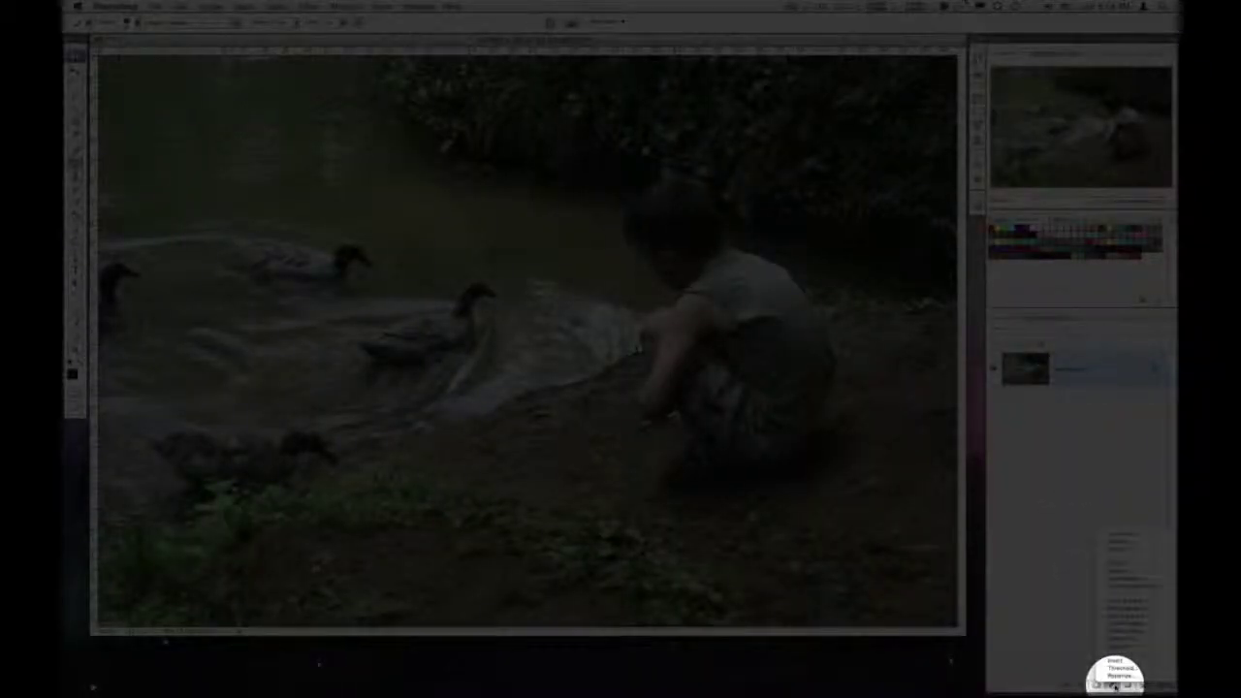
left_click(1114, 684)
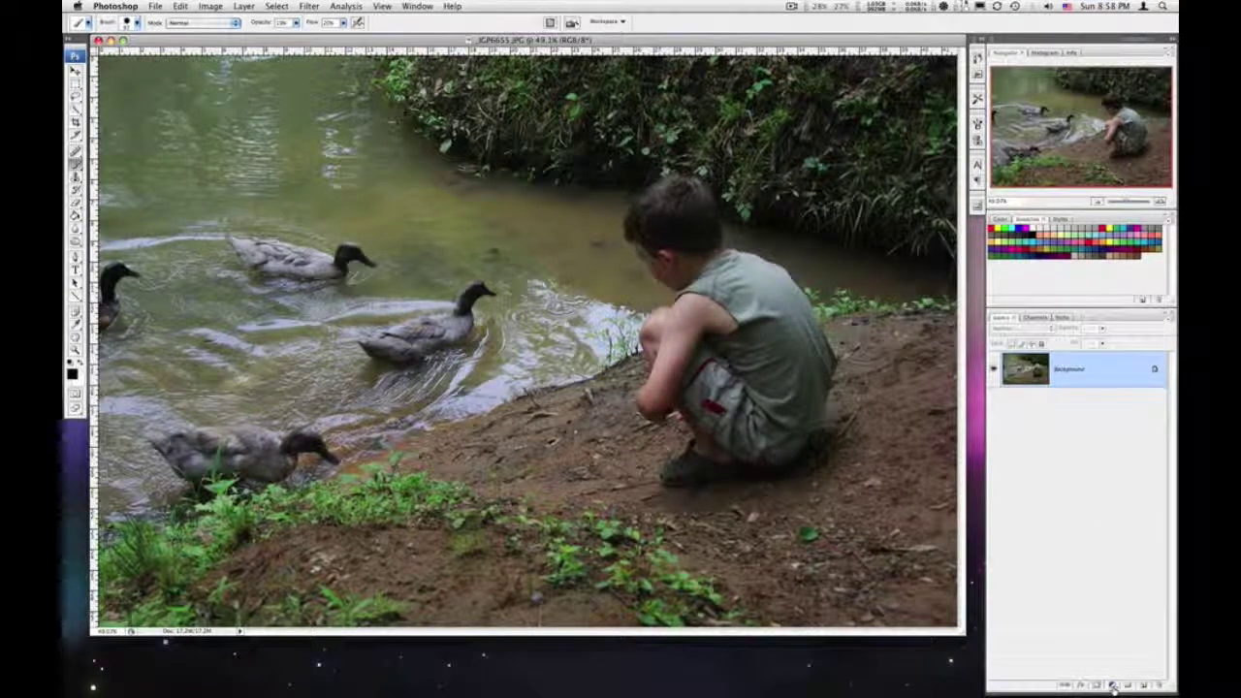
left_click(1113, 684)
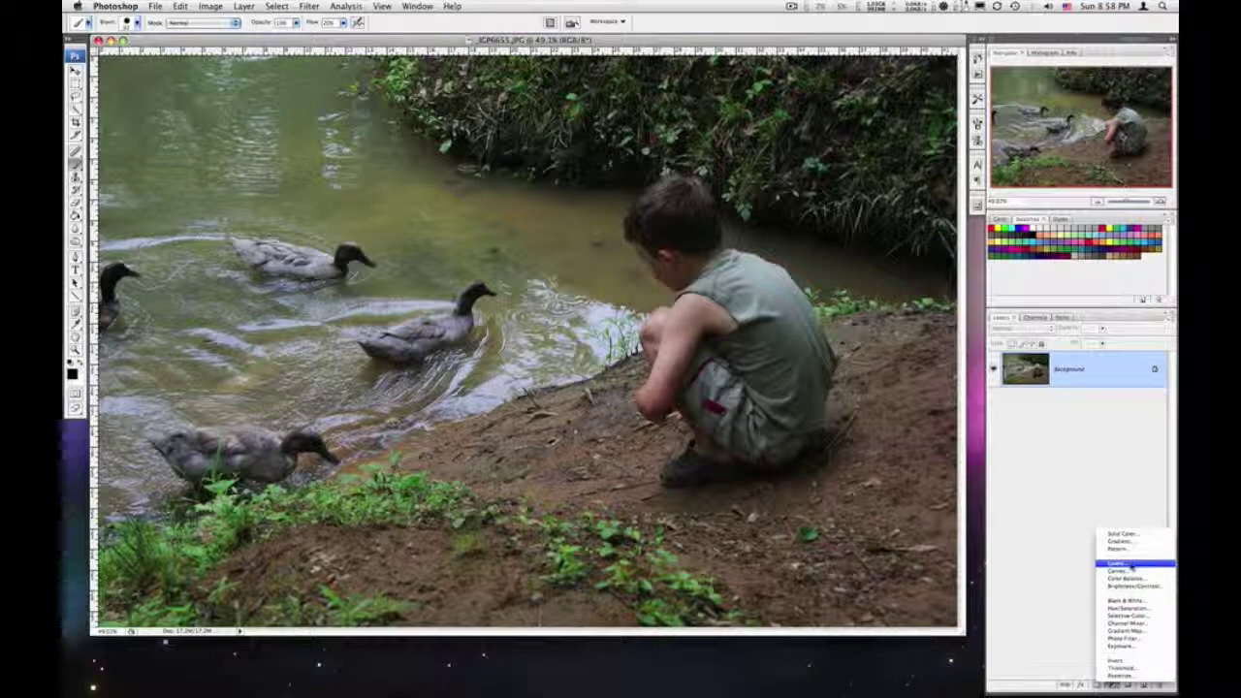
left_click(1129, 564)
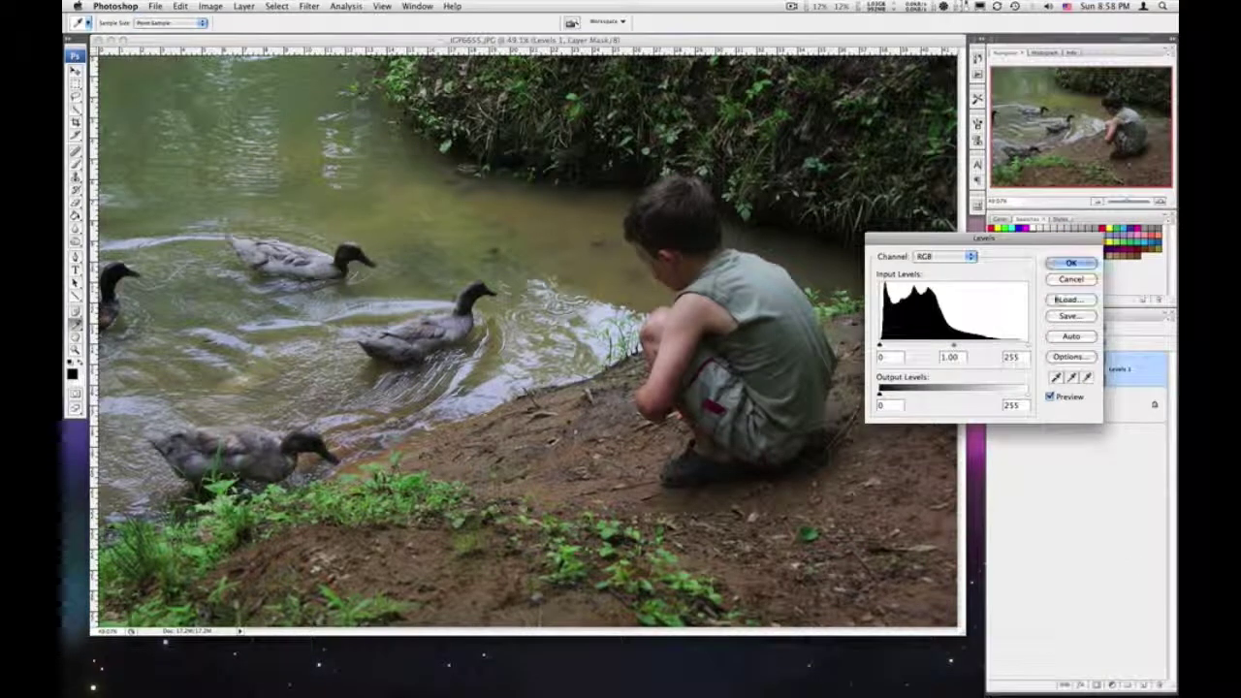
- Set Levels 1 to white point 242 and midtones about 1.34, then confirm
left_click_drag(1034, 239, 837, 182)
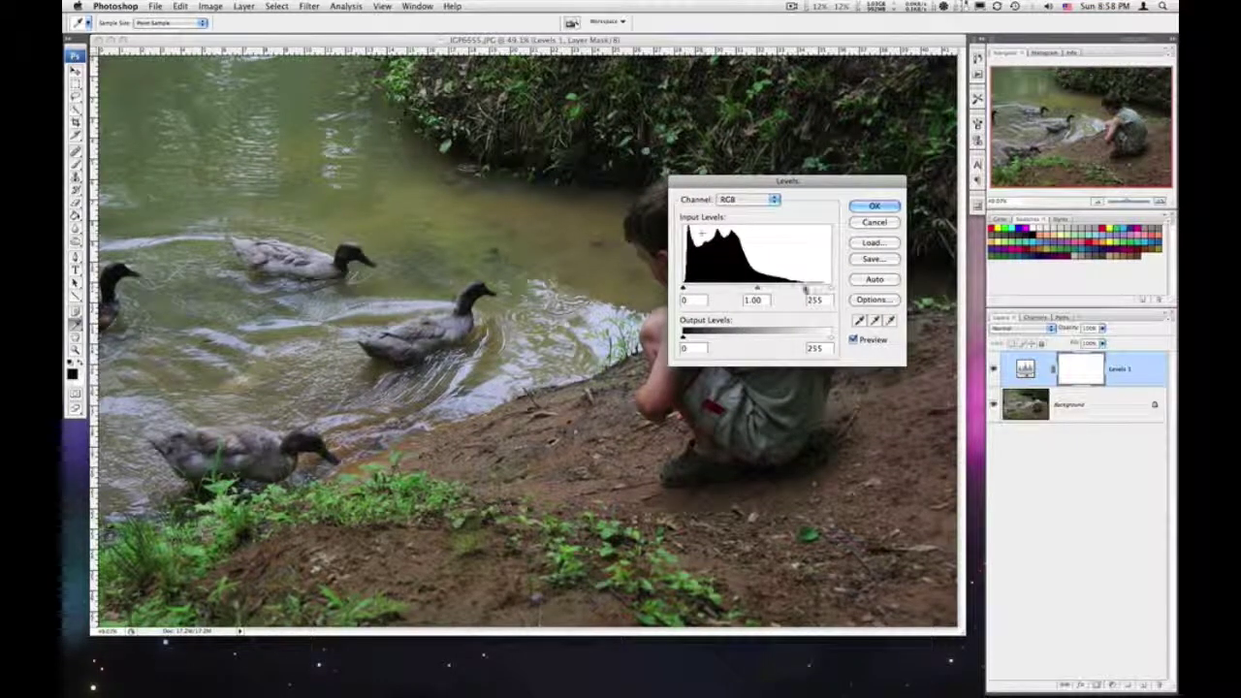
left_click_drag(707, 181, 634, 175)
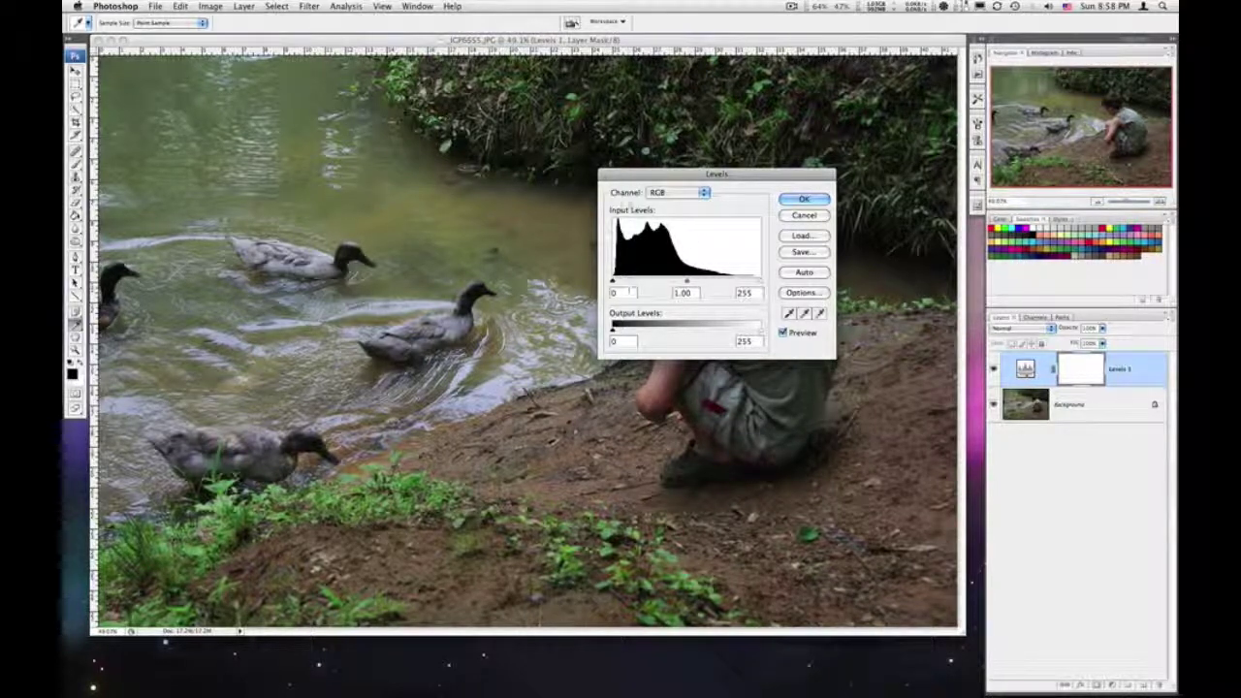
left_click_drag(645, 176, 632, 342)
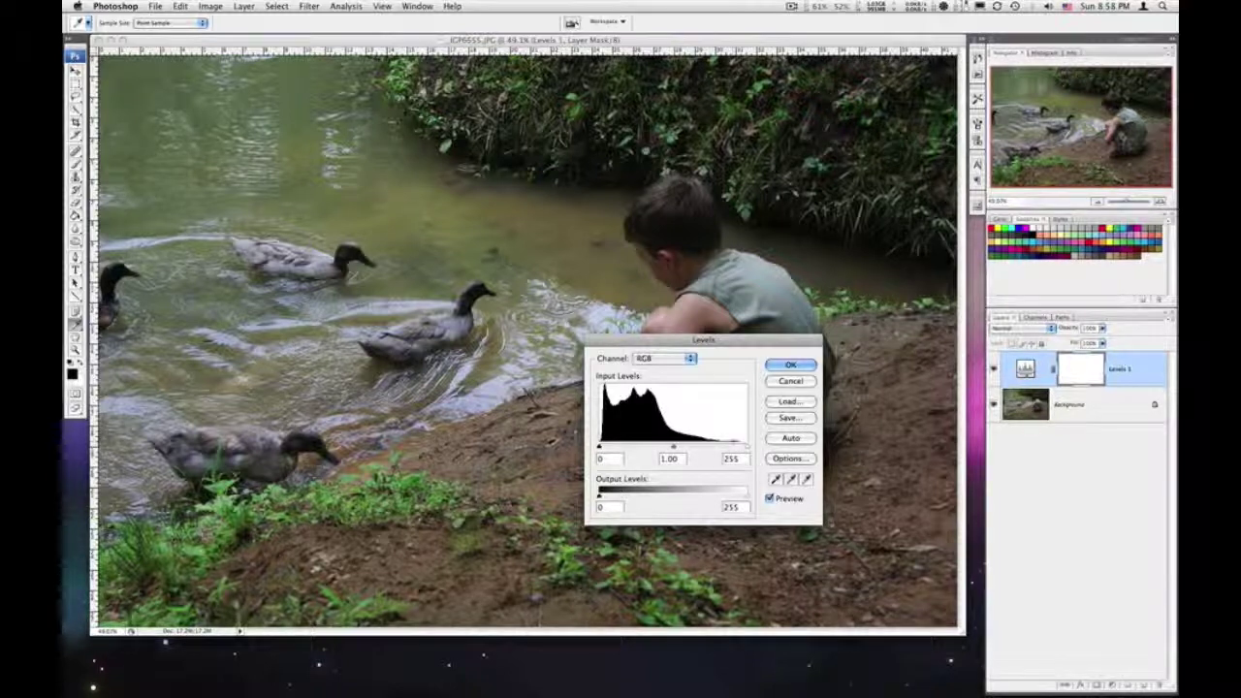
left_click_drag(747, 448, 738, 449)
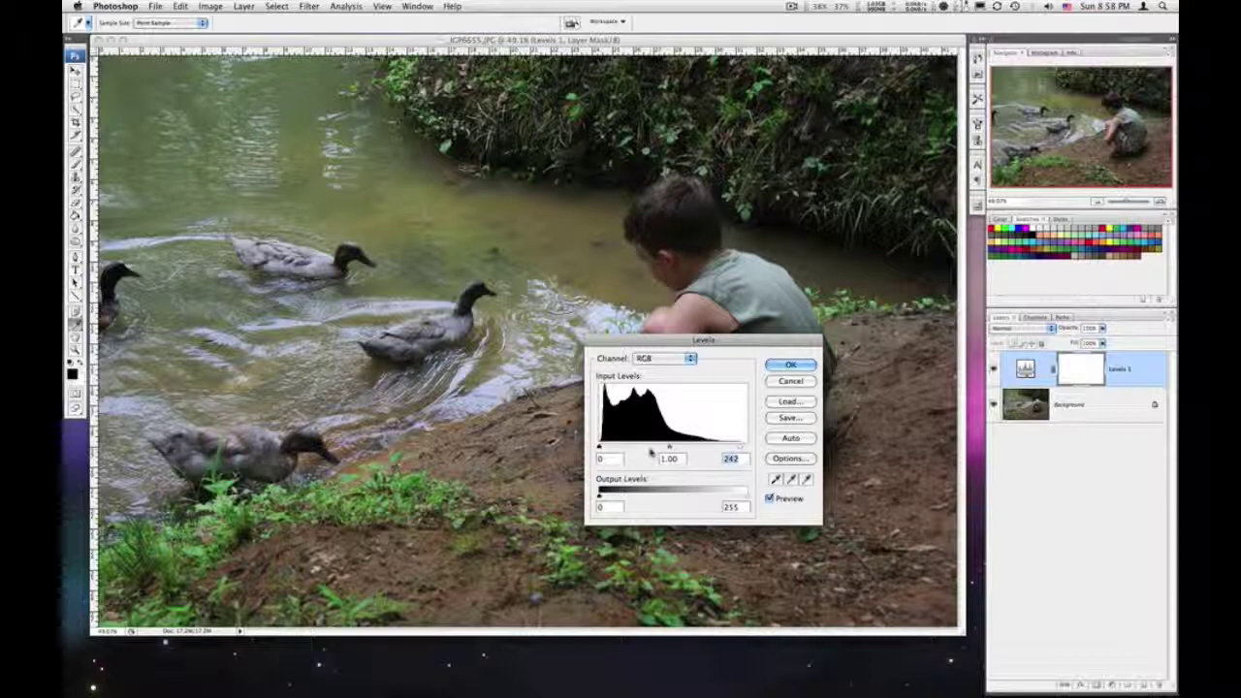
left_click_drag(669, 448, 649, 447)
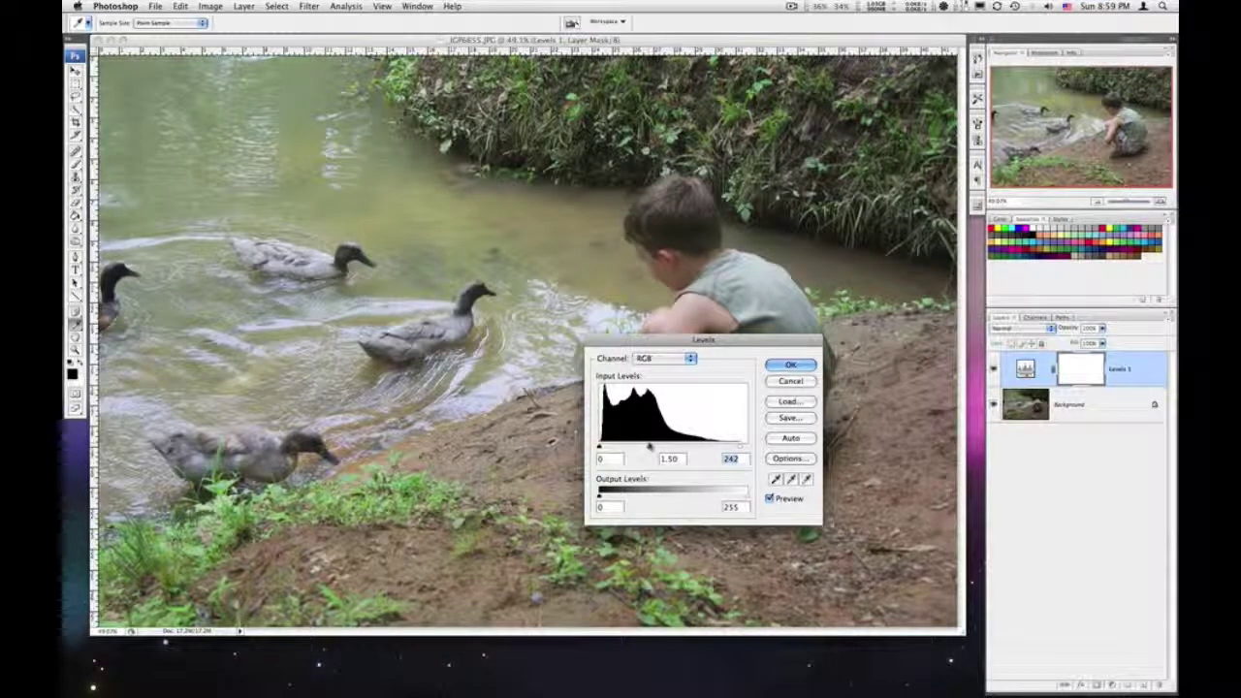
left_click_drag(650, 447, 656, 447)
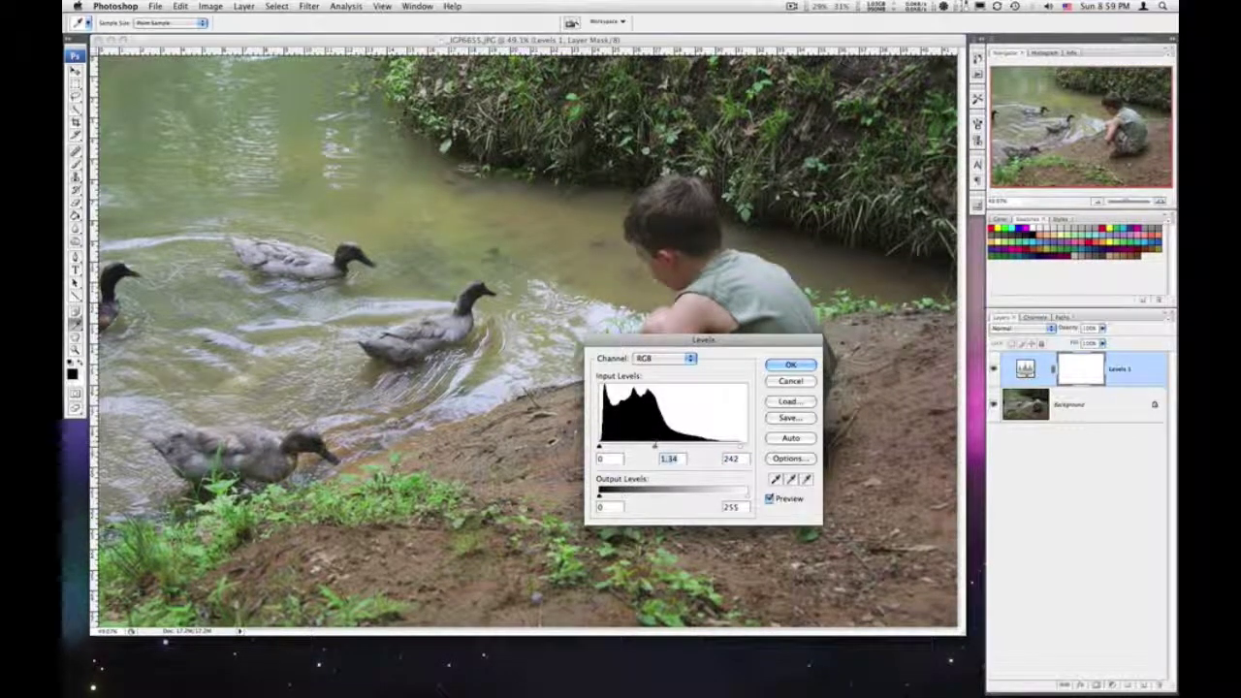
left_click(784, 368)
key("b")
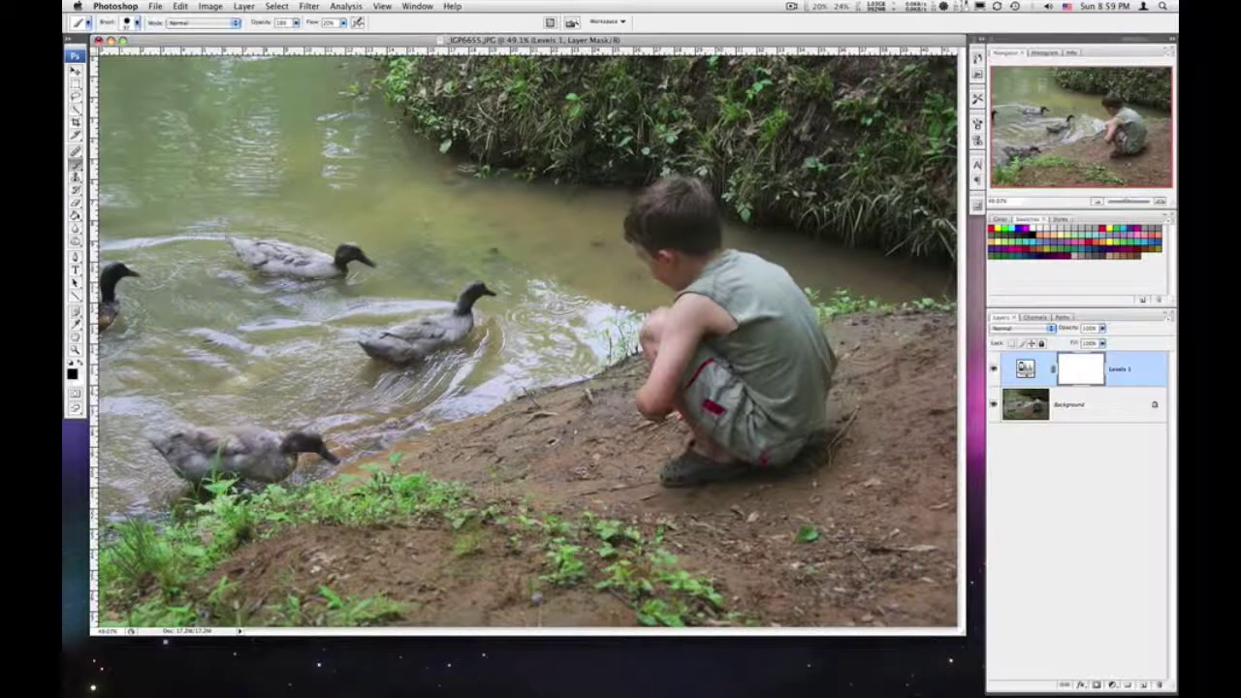
- Reopen Levels 1 and lower its midtones to 1.28, keeping white point 242
double_click(1025, 368)
left_click_drag(706, 337, 751, 385)
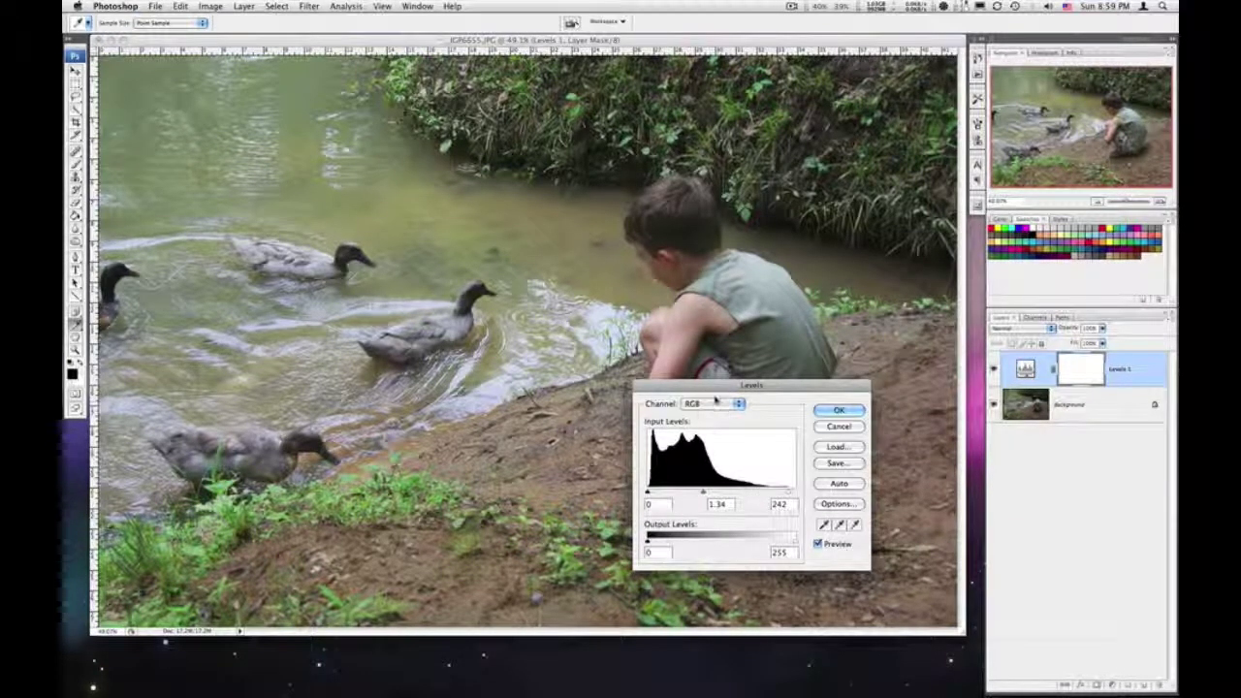
left_click_drag(716, 388, 924, 181)
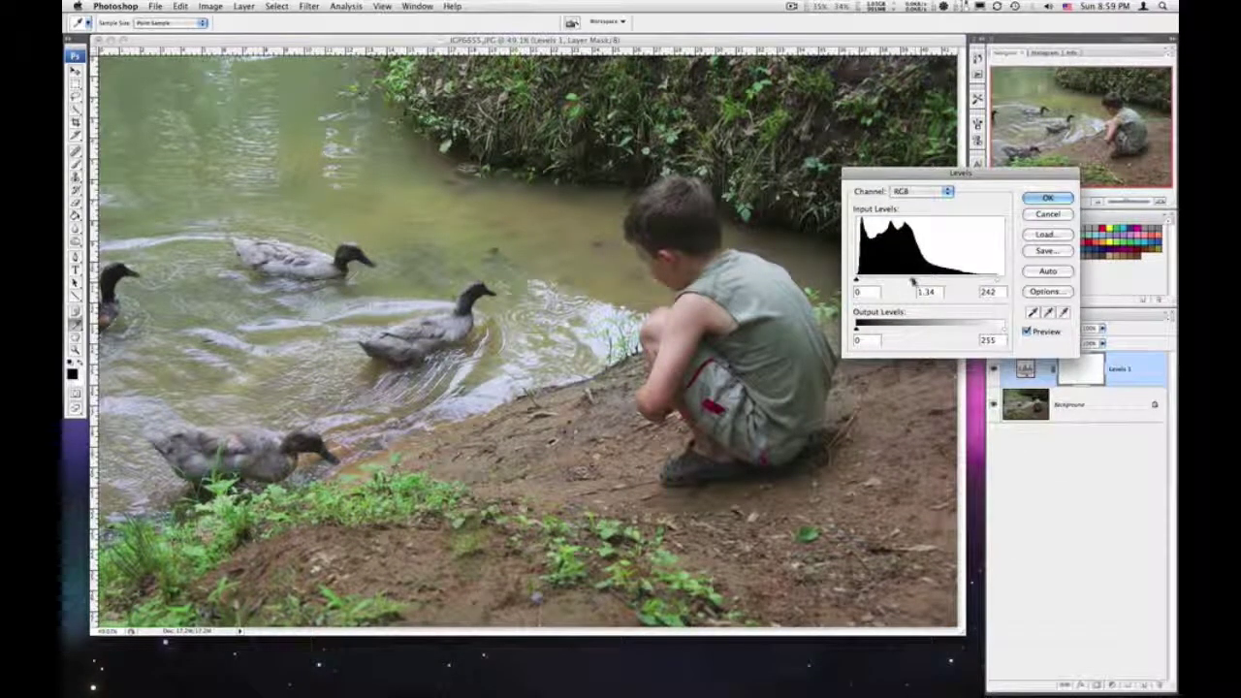
left_click_drag(915, 281, 917, 281)
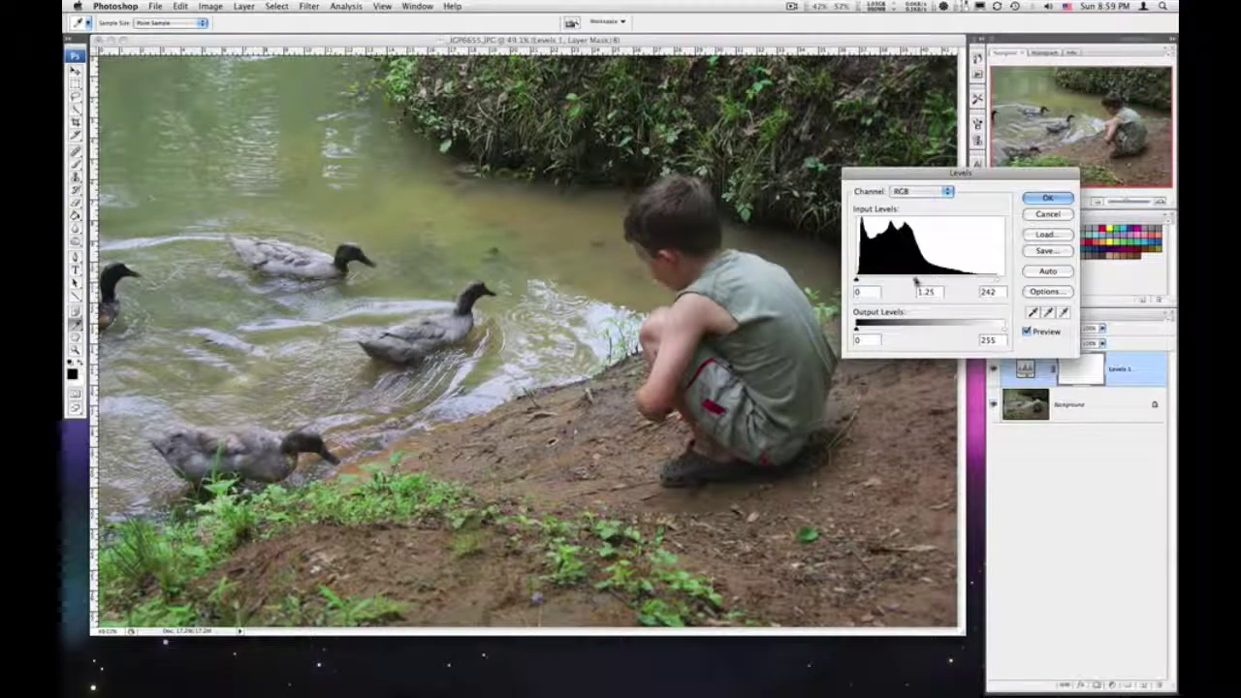
left_click(919, 281)
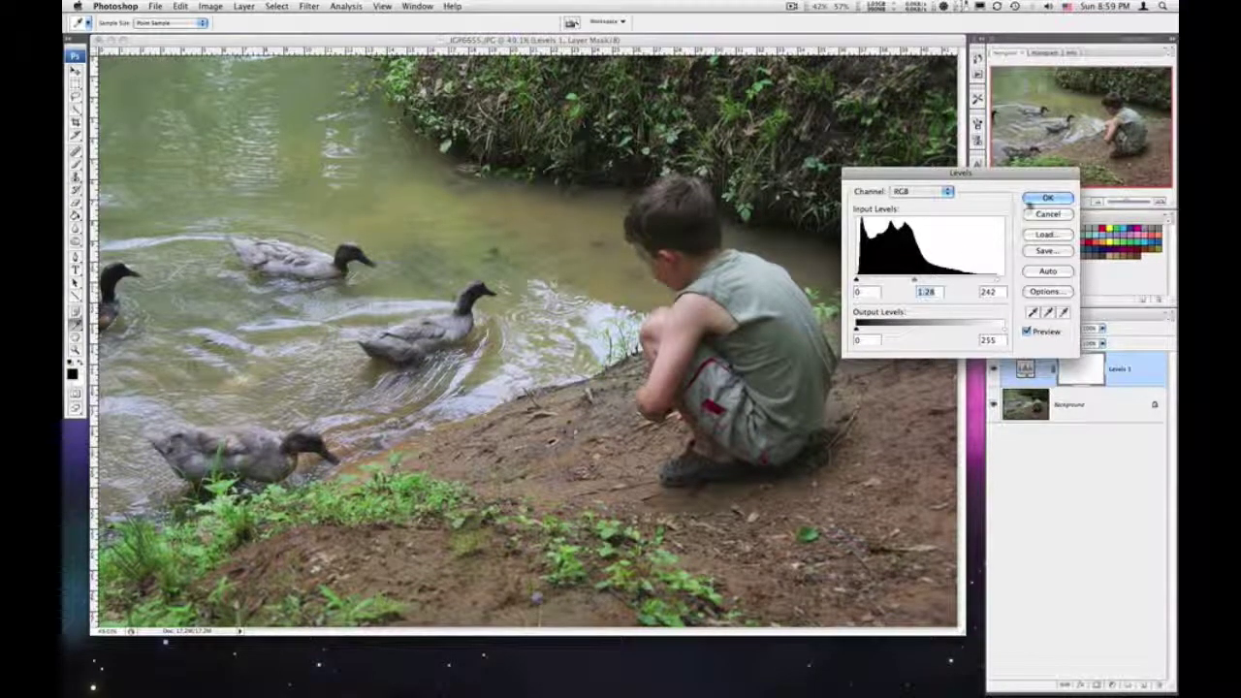
left_click(1057, 199)
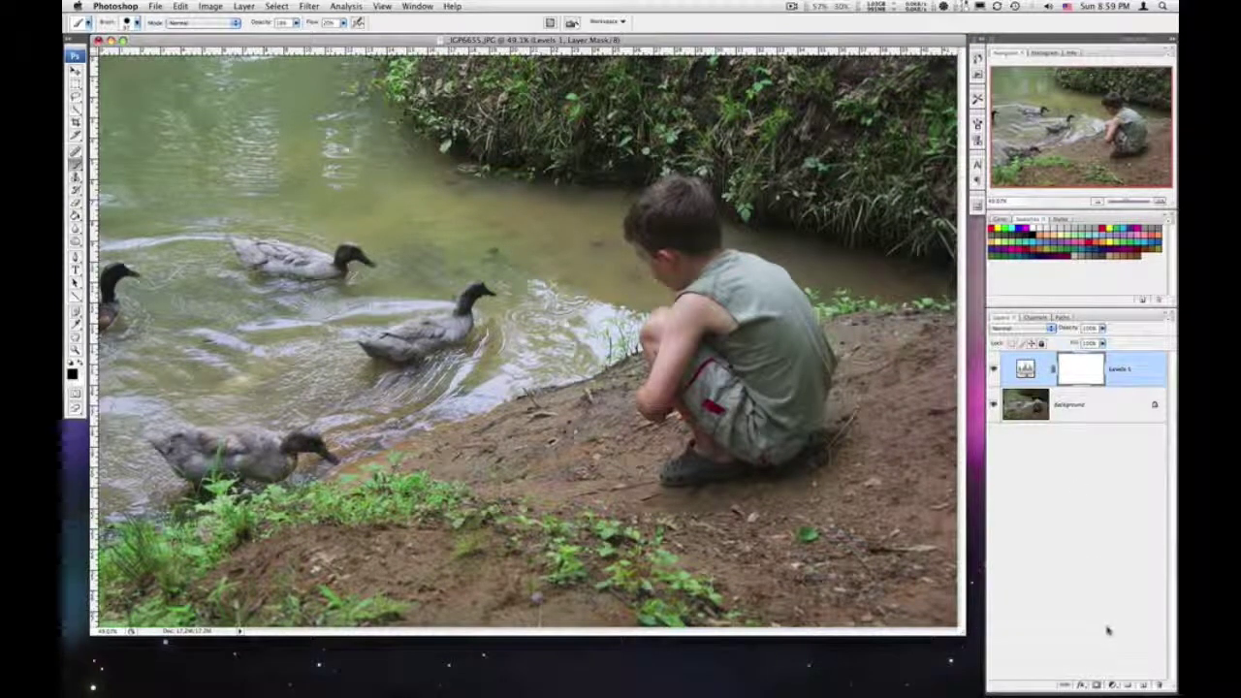
- Add a Curves adjustment layer and lift a midpoint on its tone curve
left_click(1113, 684)
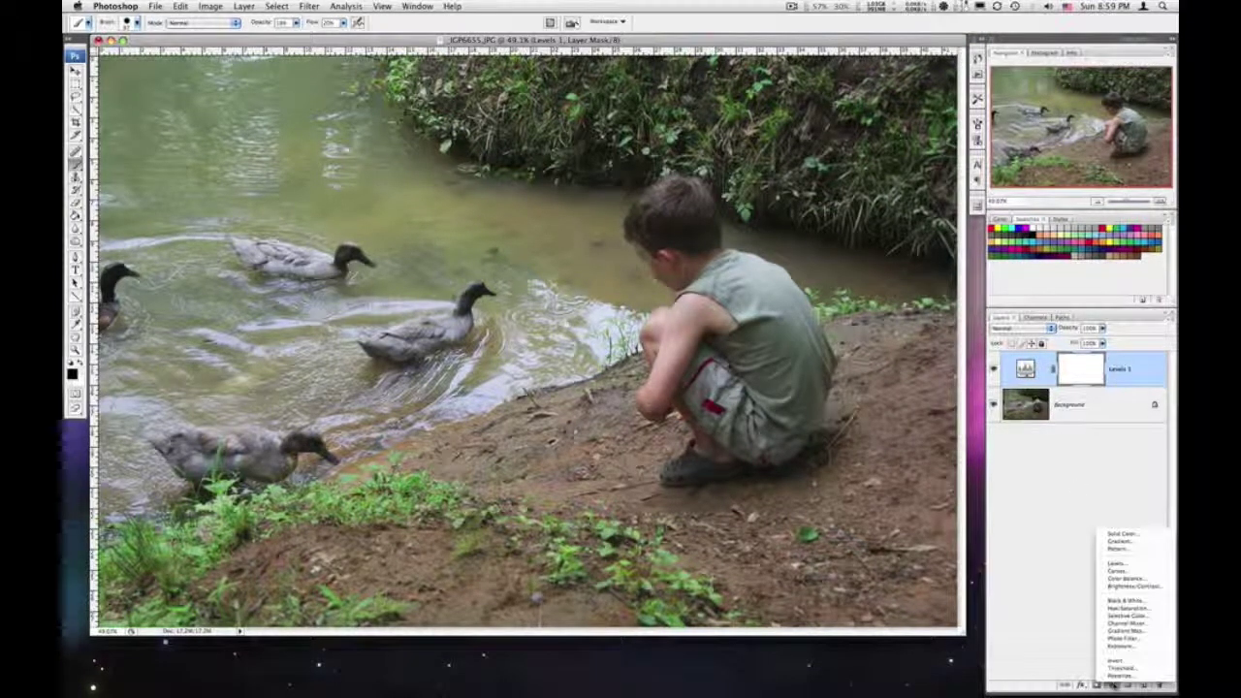
left_click(1125, 564)
mouse_move(908, 177)
left_mouse_down()
mouse_move(901, 136)
mouse_move(917, 63)
left_mouse_up()
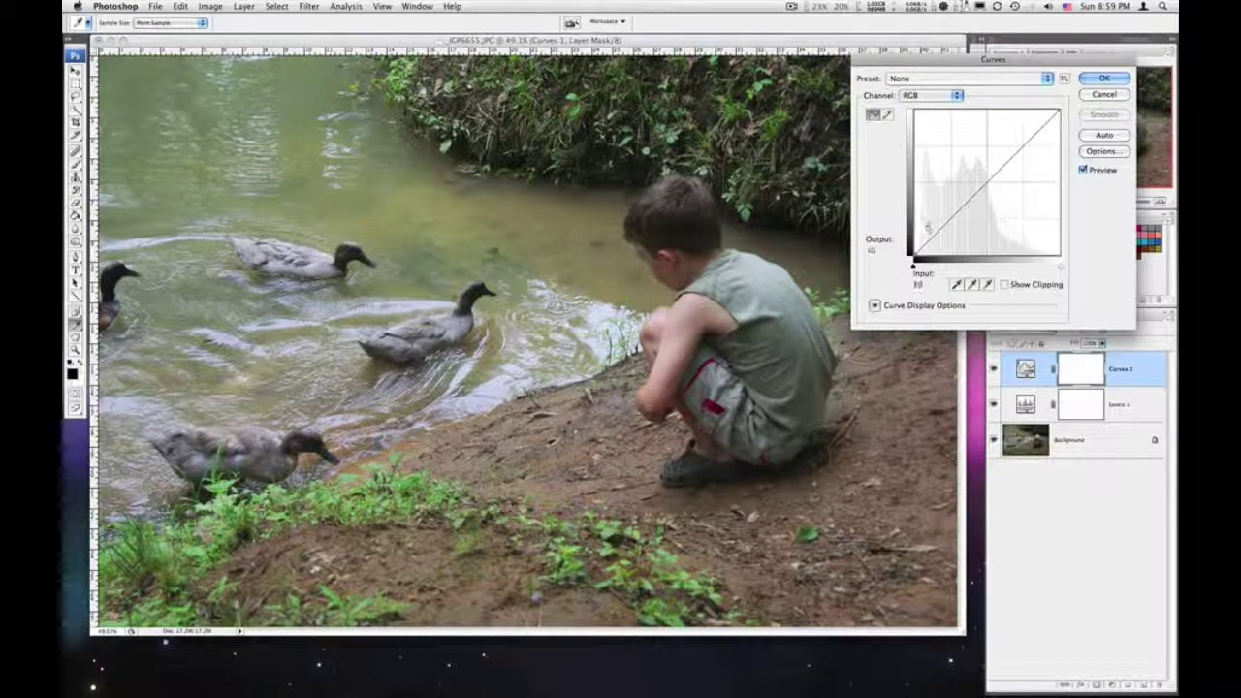
left_click(954, 221)
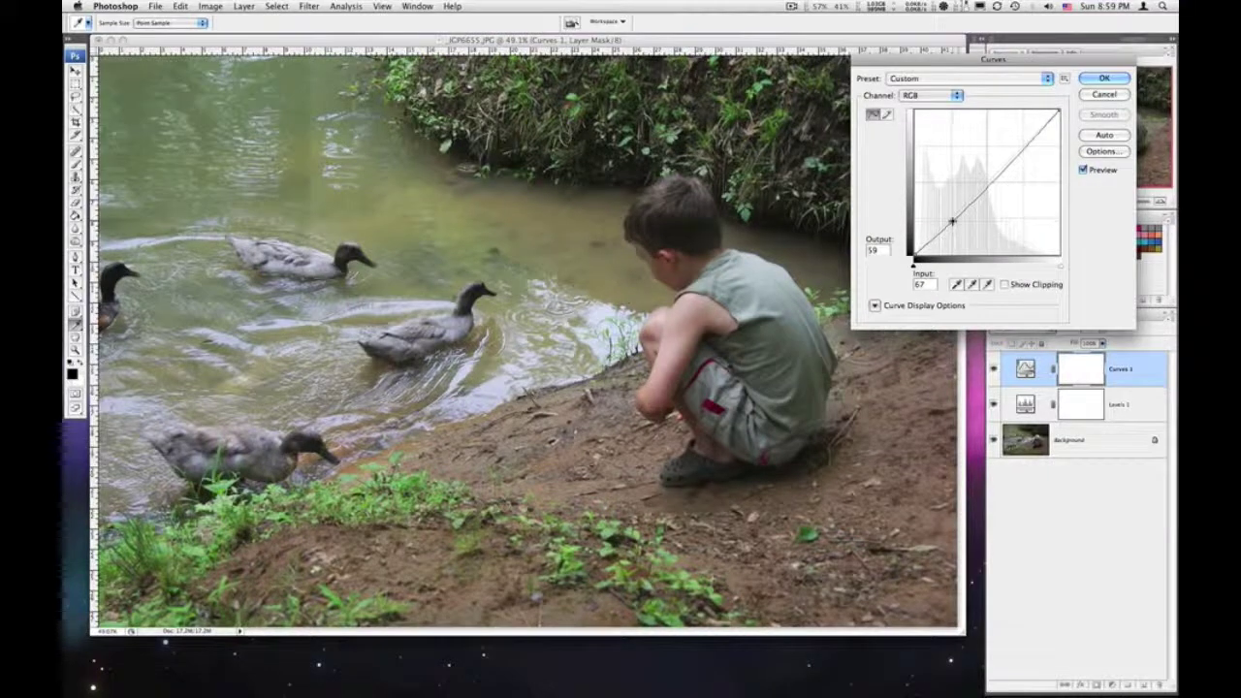
left_click_drag(988, 189, 984, 180)
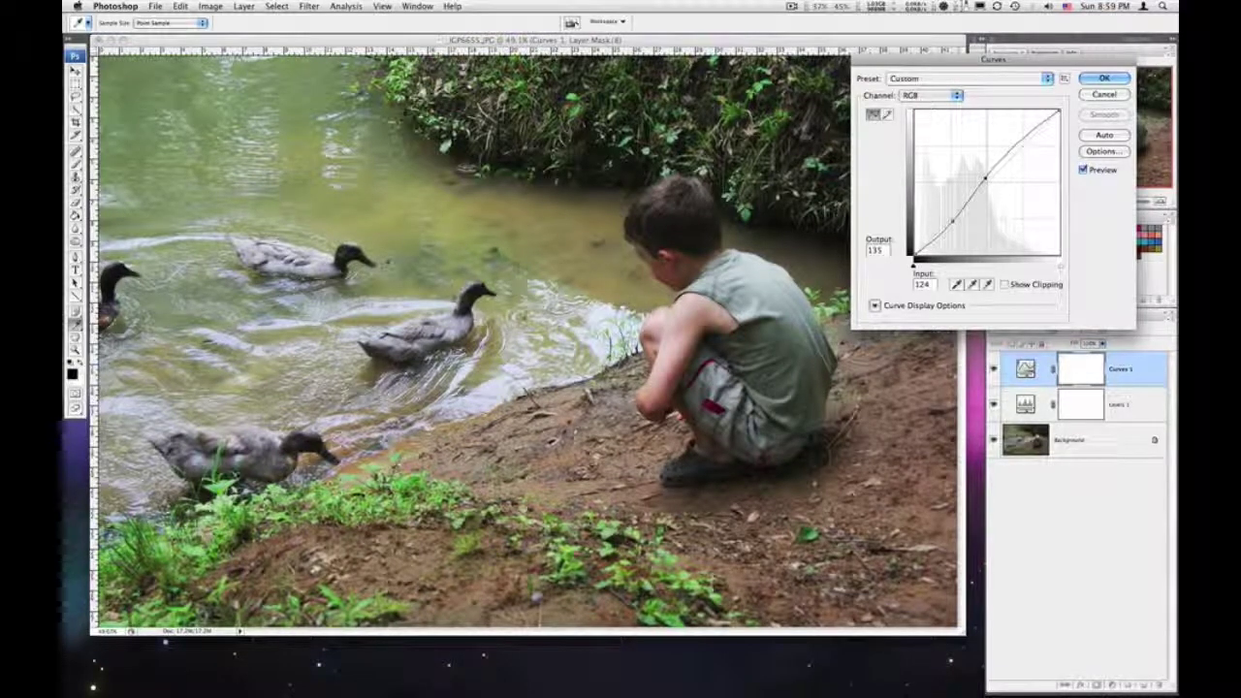
- Lower an upper-tone point, apply Auto, and set the midpoint to input 126, output 130
left_click_drag(939, 58, 465, 202)
left_click(545, 285)
left_click_drag(545, 284, 547, 294)
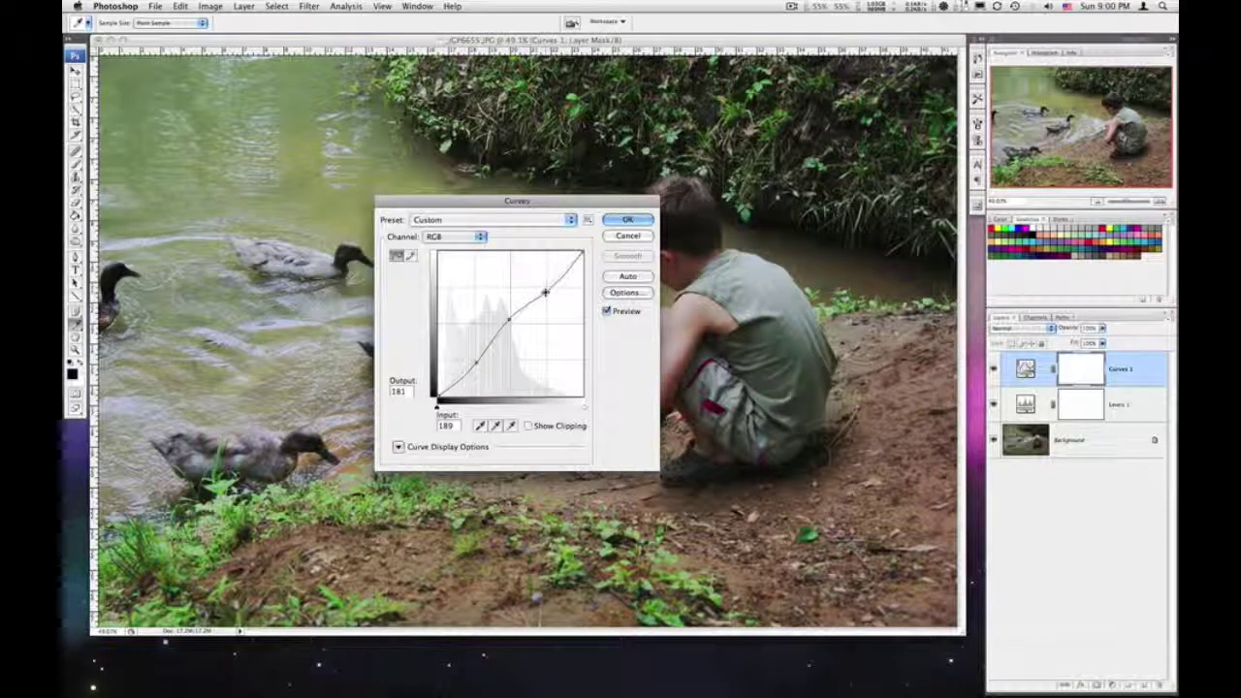
left_click_drag(570, 202, 467, 223)
left_click(525, 298)
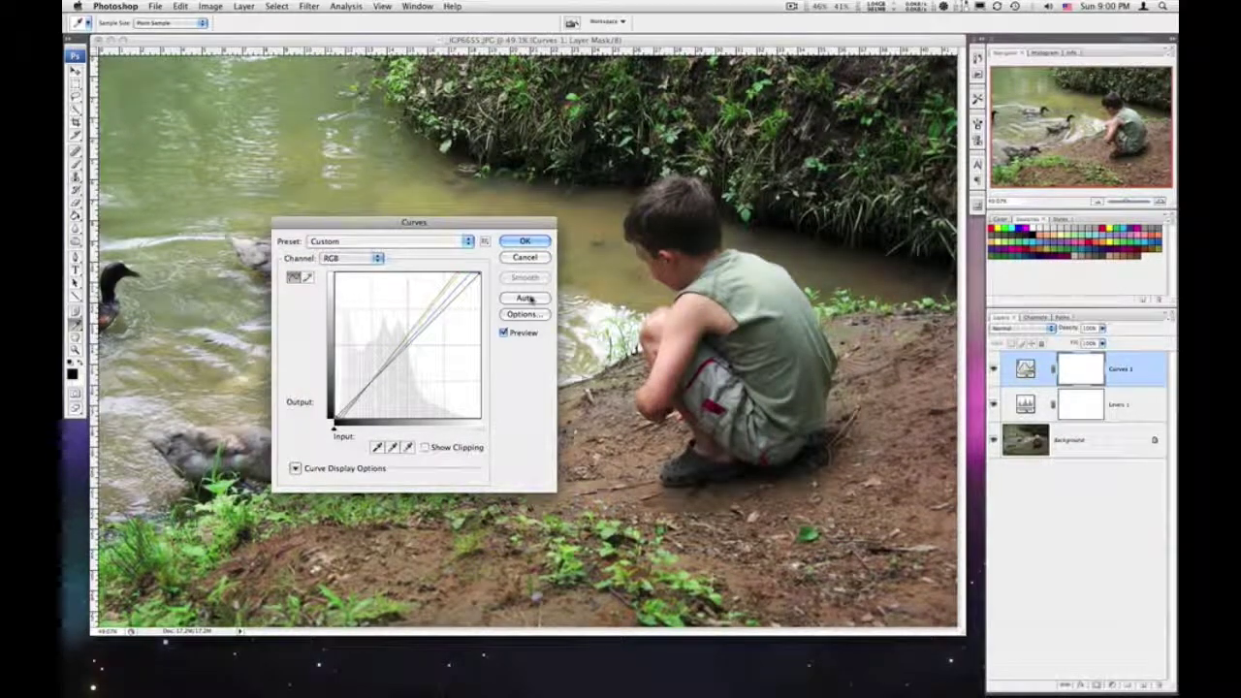
left_click_drag(358, 221, 682, 126)
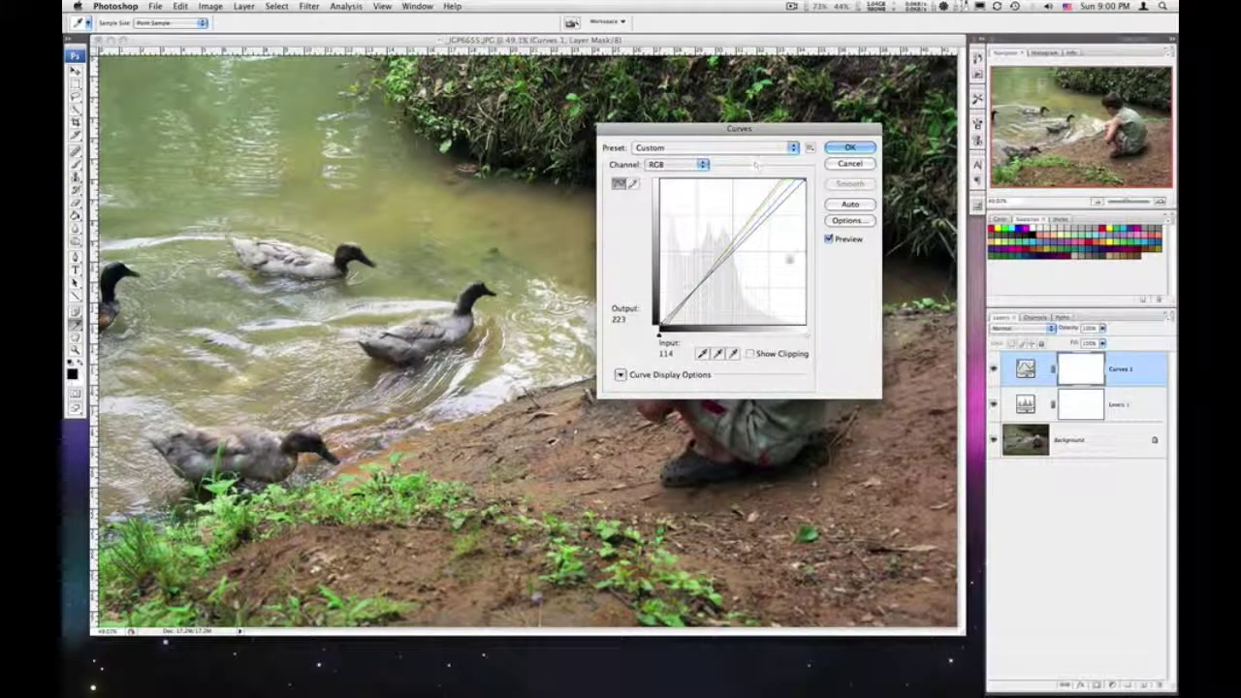
left_click(731, 251)
left_click_drag(730, 249, 731, 251)
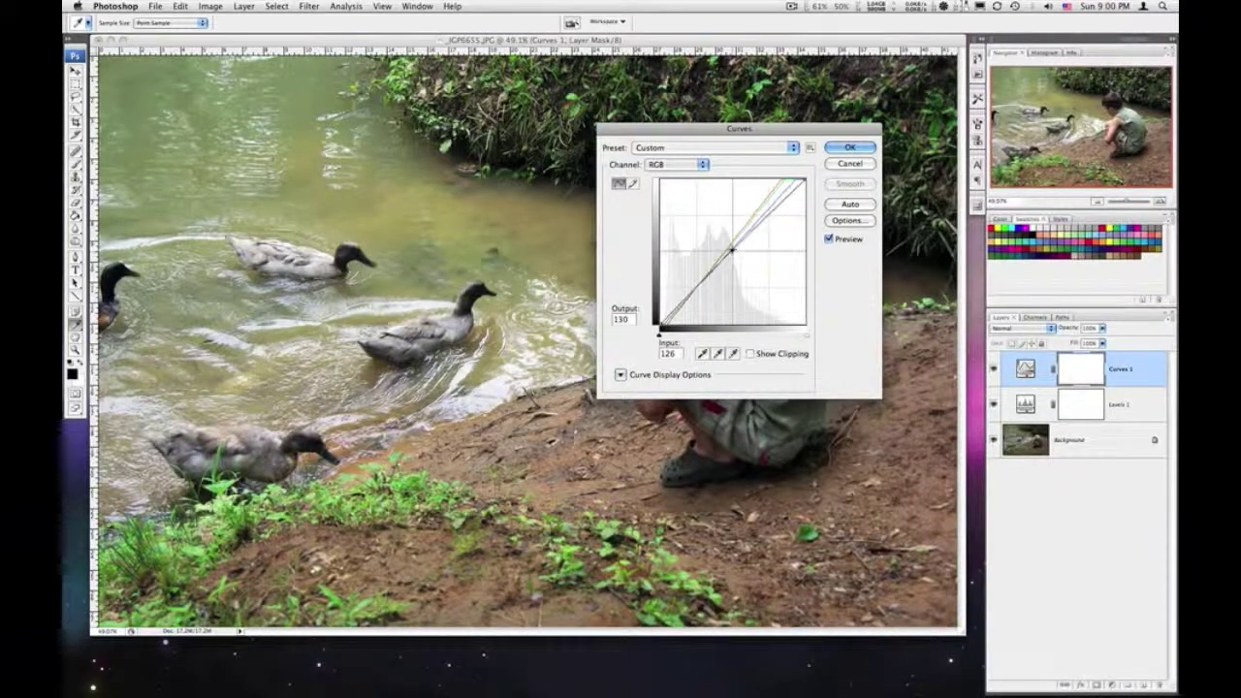
left_click(849, 147)
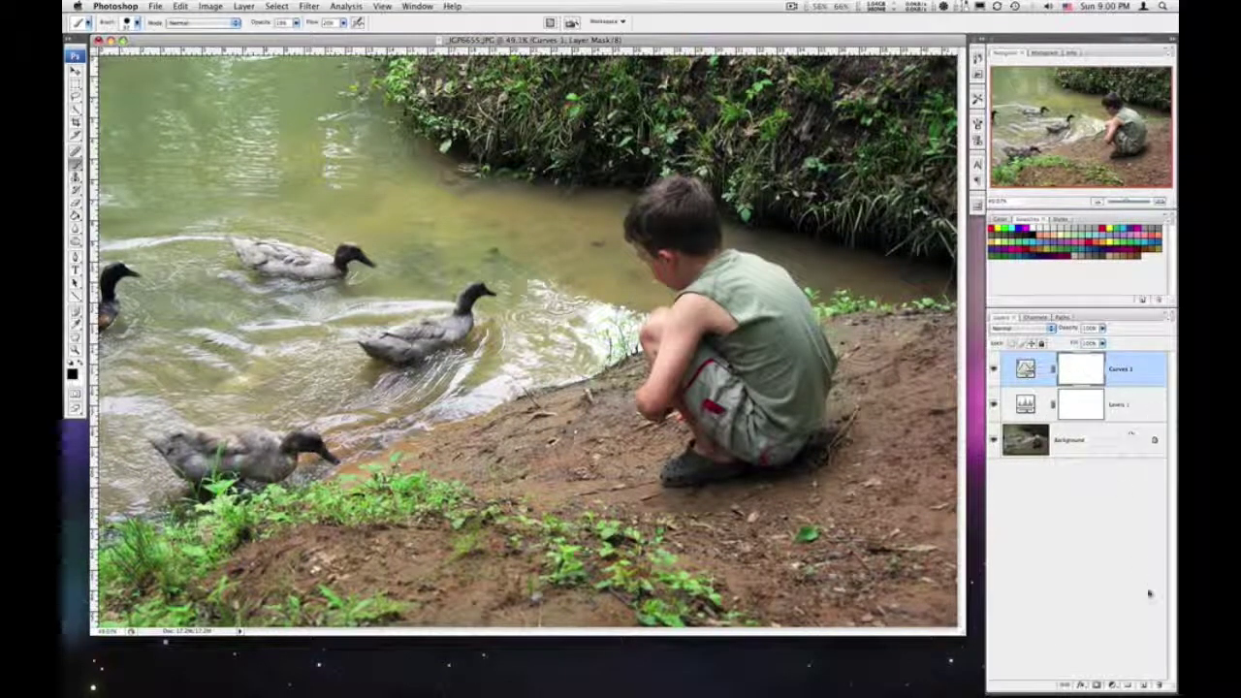
- Add a Color Balance adjustment layer with Midtones magenta-green set to -10
left_click(1114, 685)
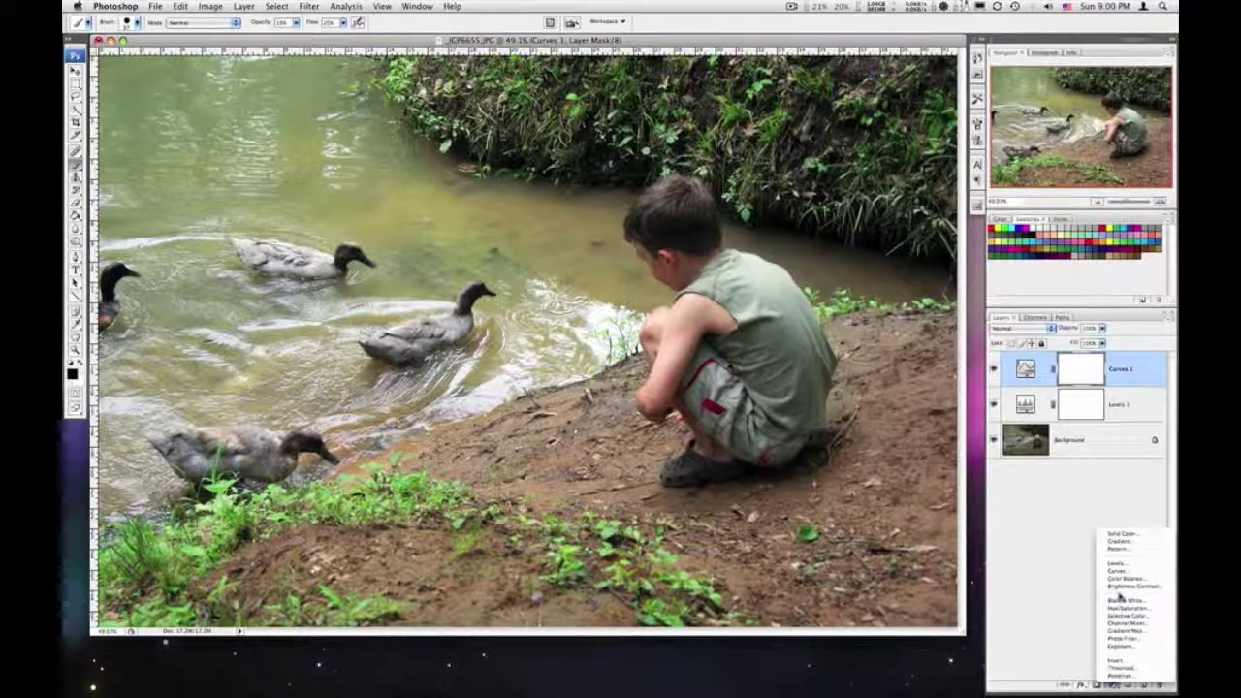
left_click(1108, 562)
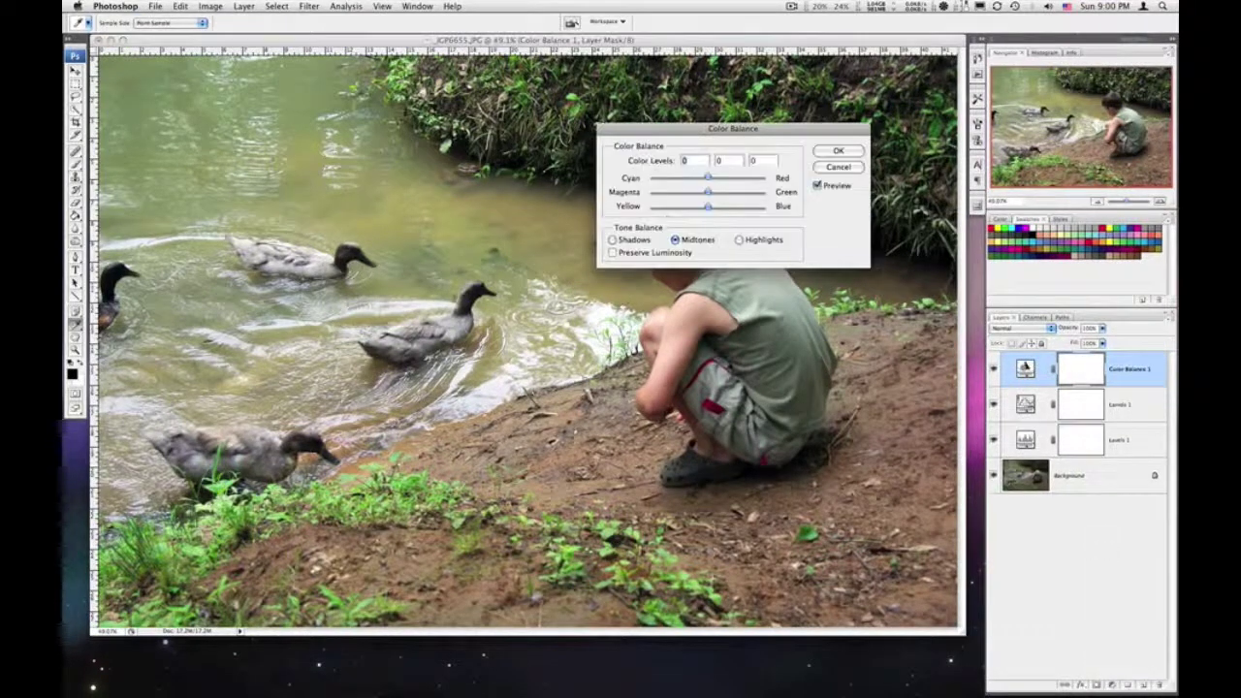
left_click_drag(674, 132, 434, 361)
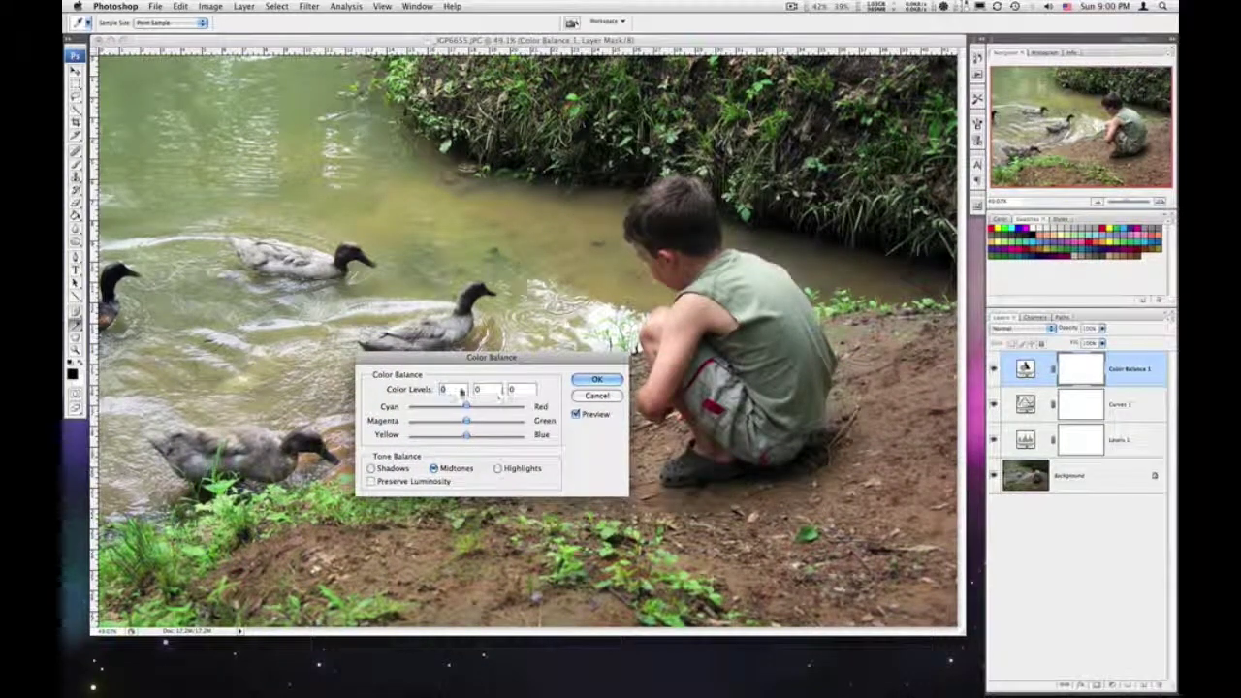
left_click_drag(446, 361, 442, 409)
left_click_drag(461, 463, 456, 465)
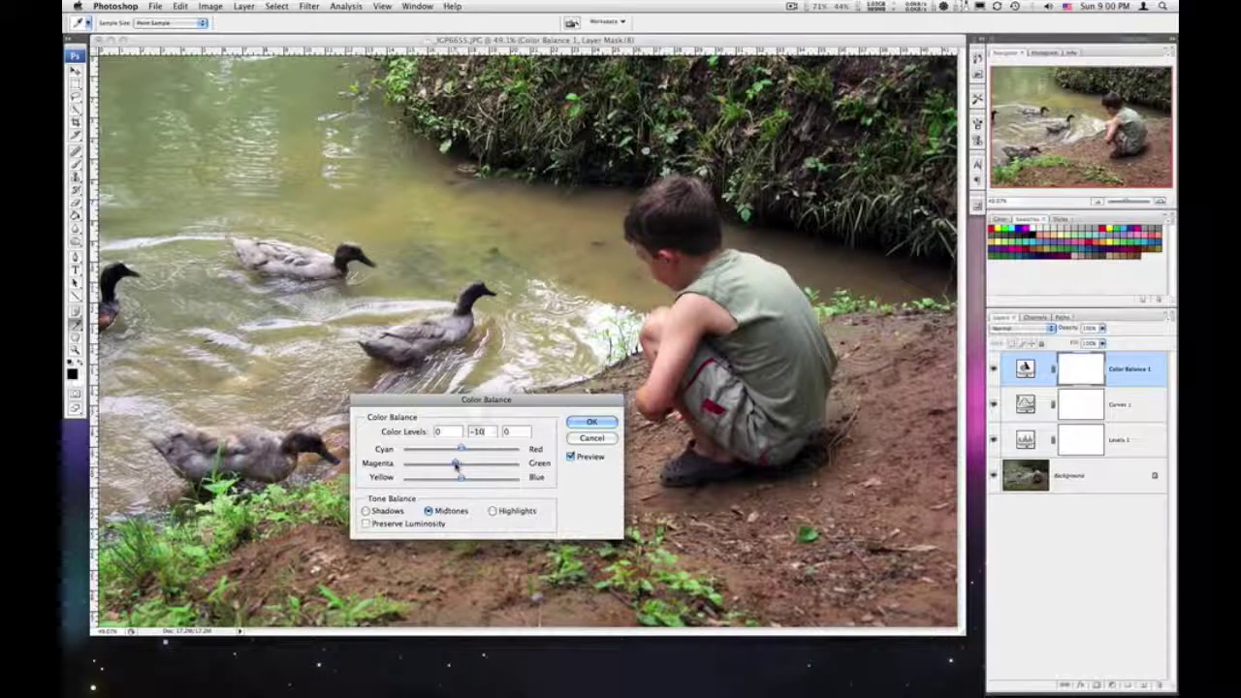
- Set Highlights to 0, -6, -12 with Preserve Luminosity checked, then apply
left_click(492, 511)
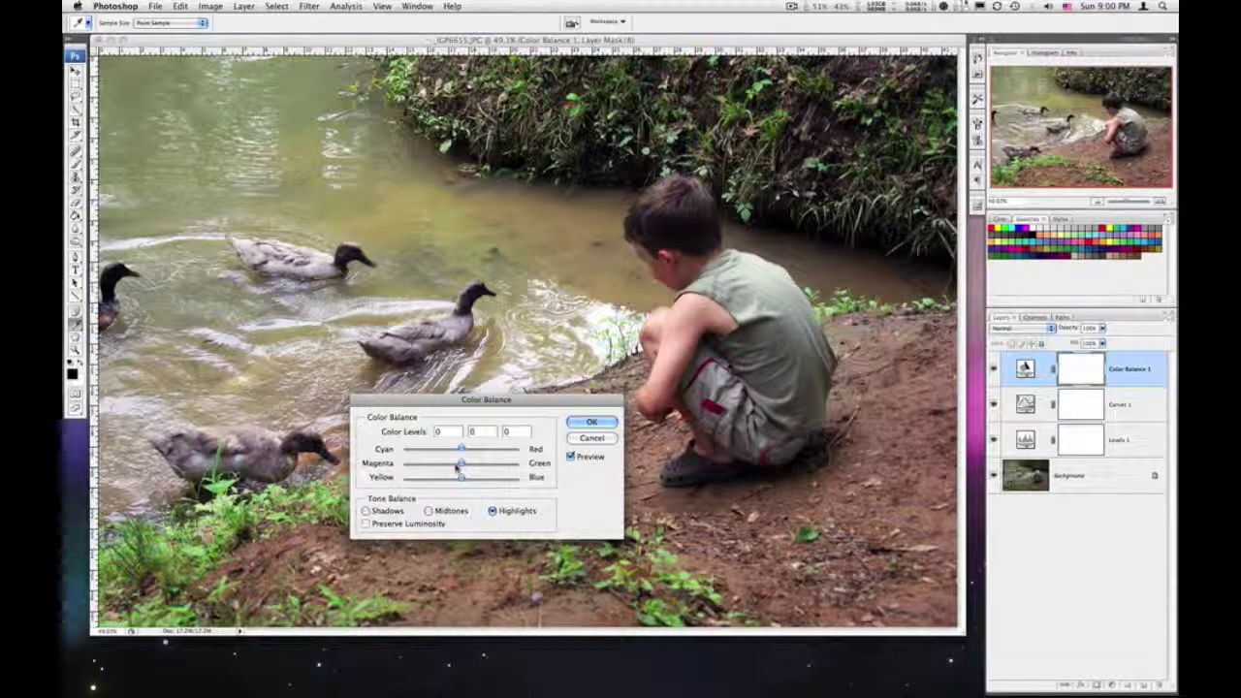
left_click_drag(461, 464, 458, 465)
left_click_drag(461, 409, 538, 427)
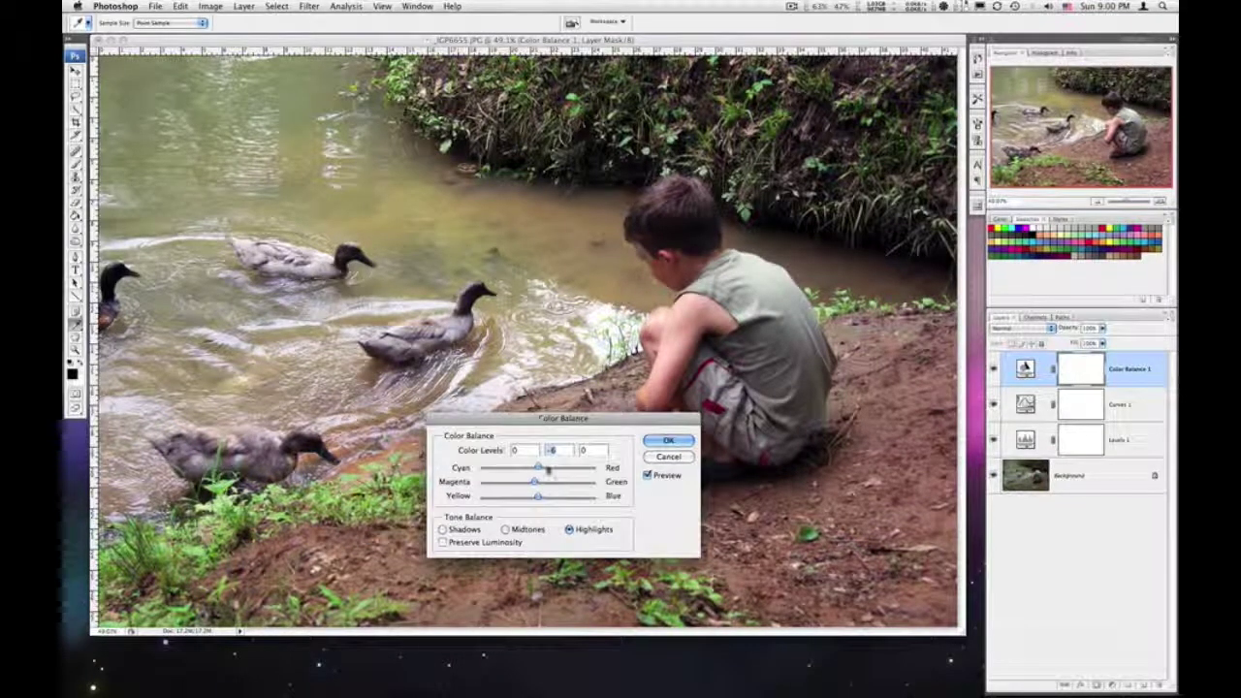
left_click_drag(540, 501, 531, 500)
left_click(442, 543)
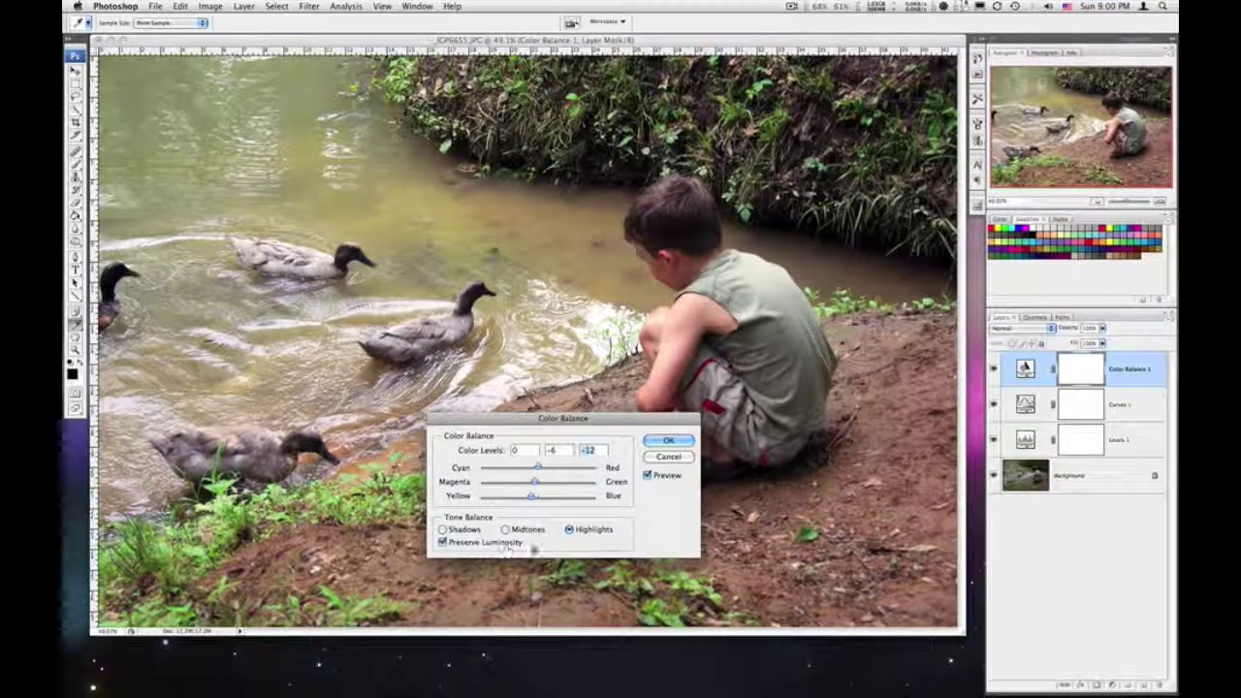
left_click_drag(488, 421, 440, 434)
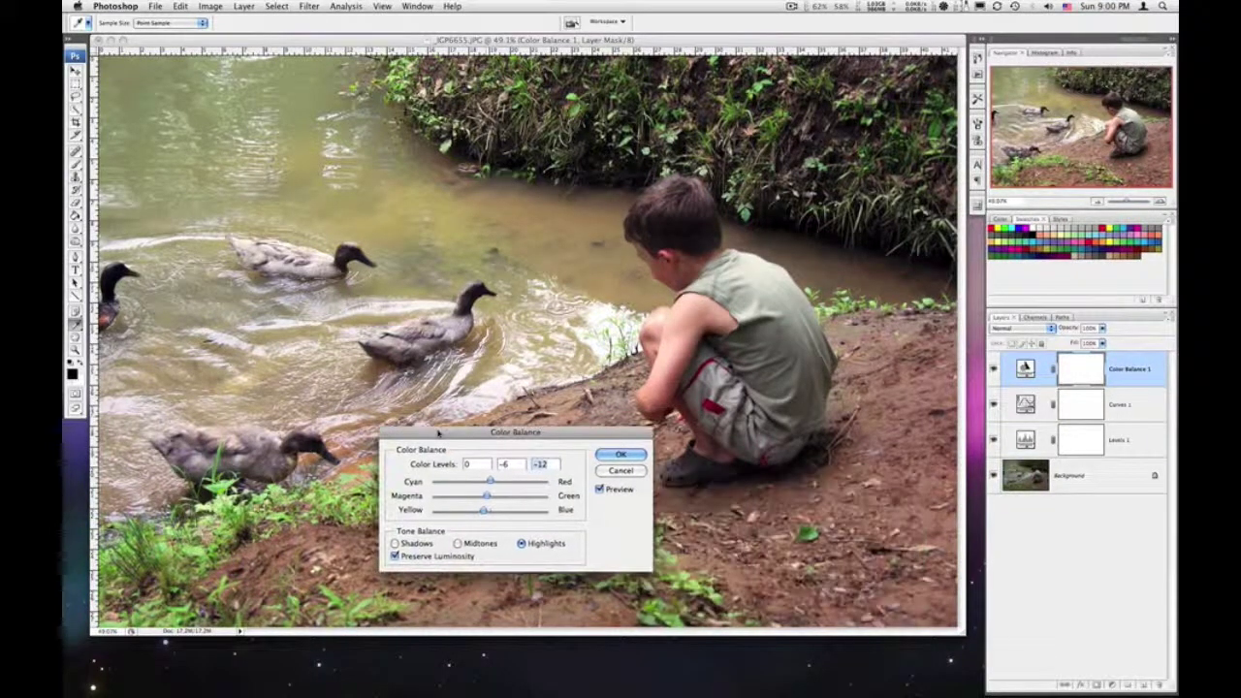
left_click(620, 454)
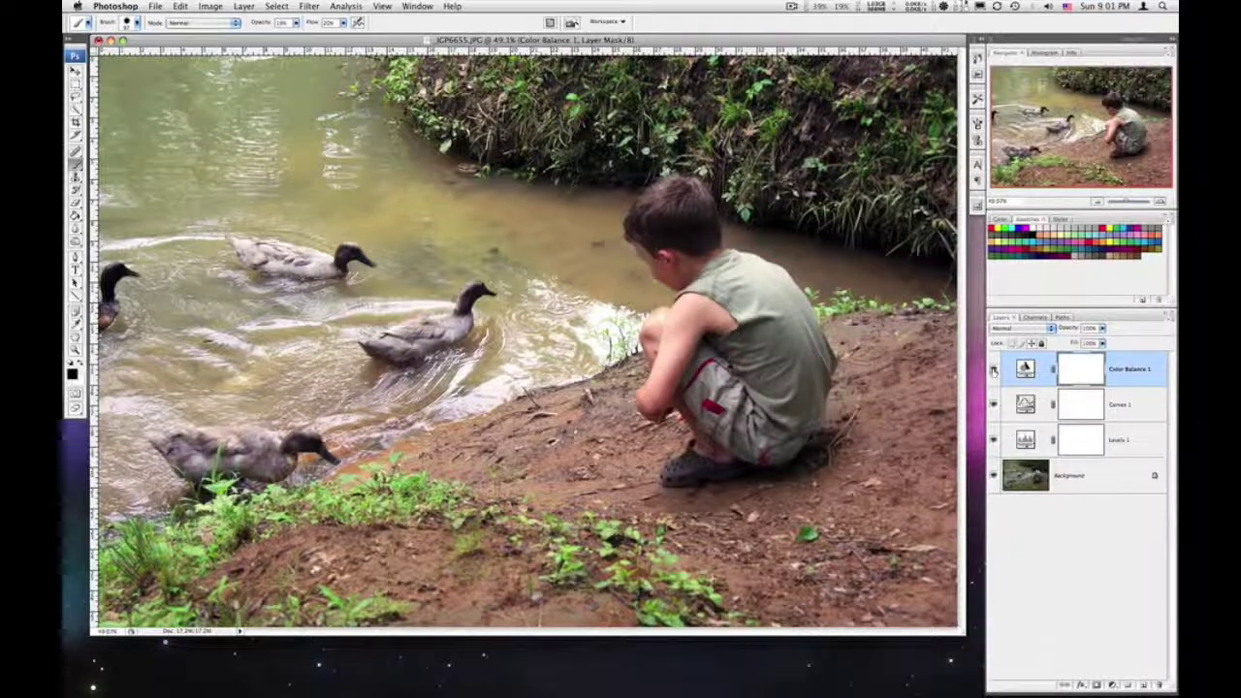
left_click(993, 370)
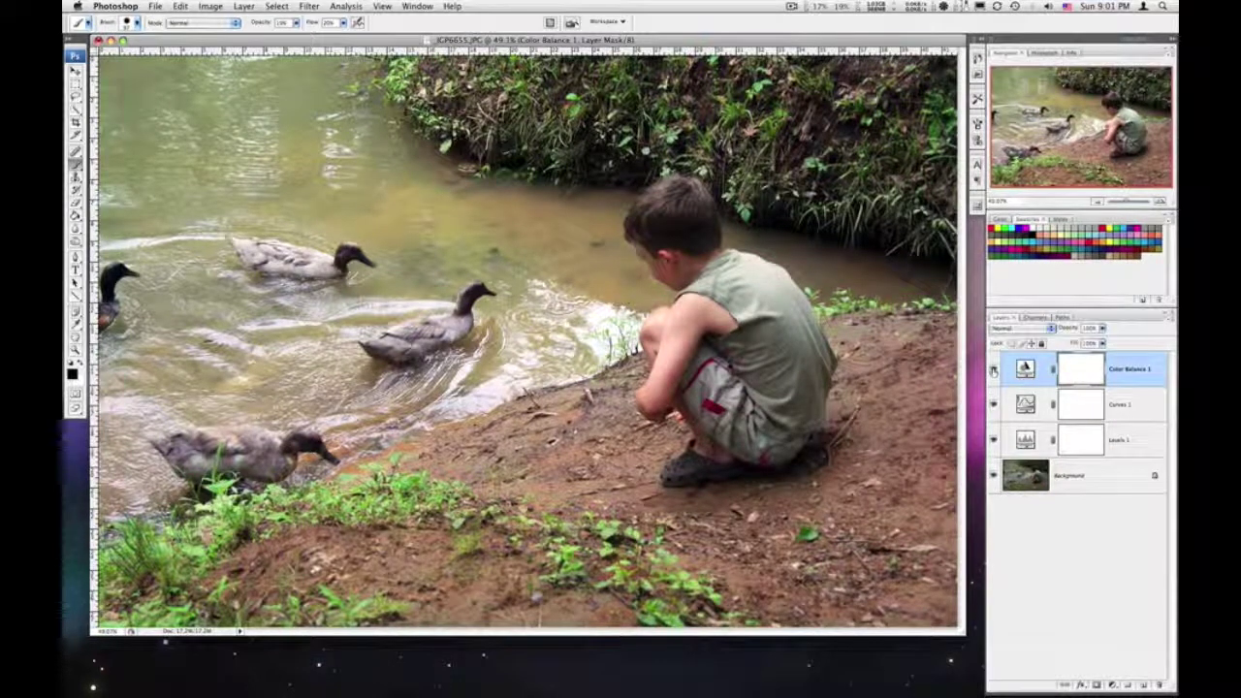
left_click(993, 369)
left_click(993, 370)
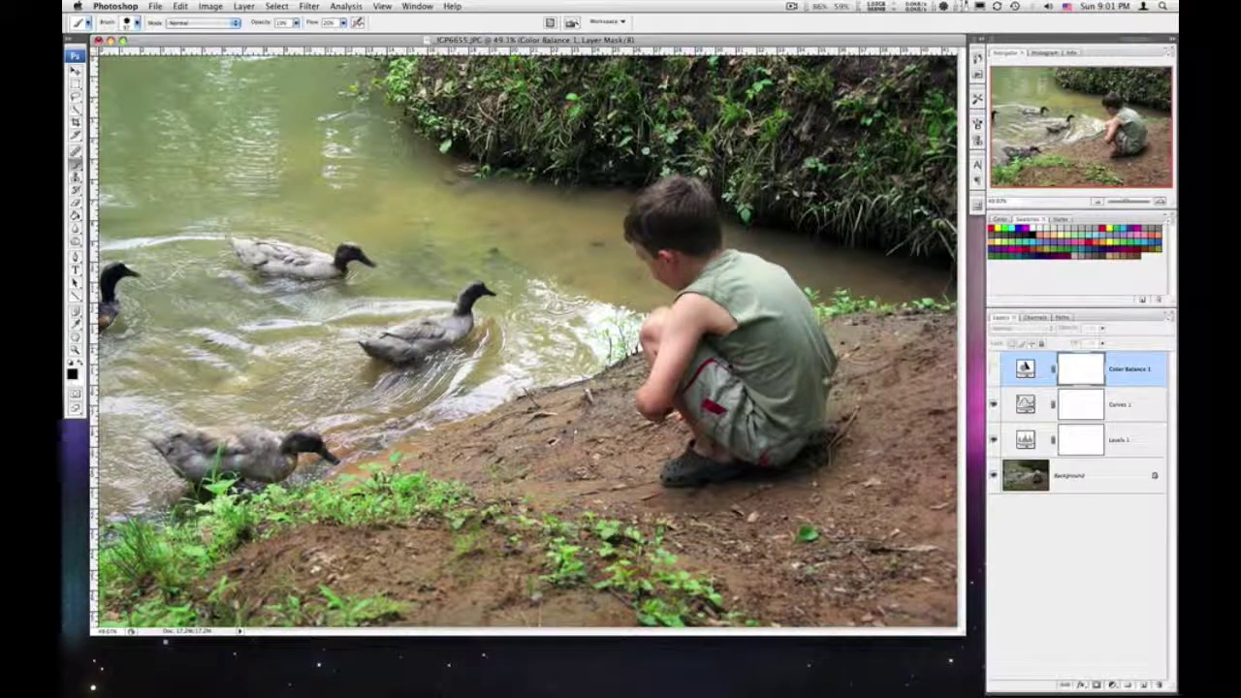
left_click(992, 368)
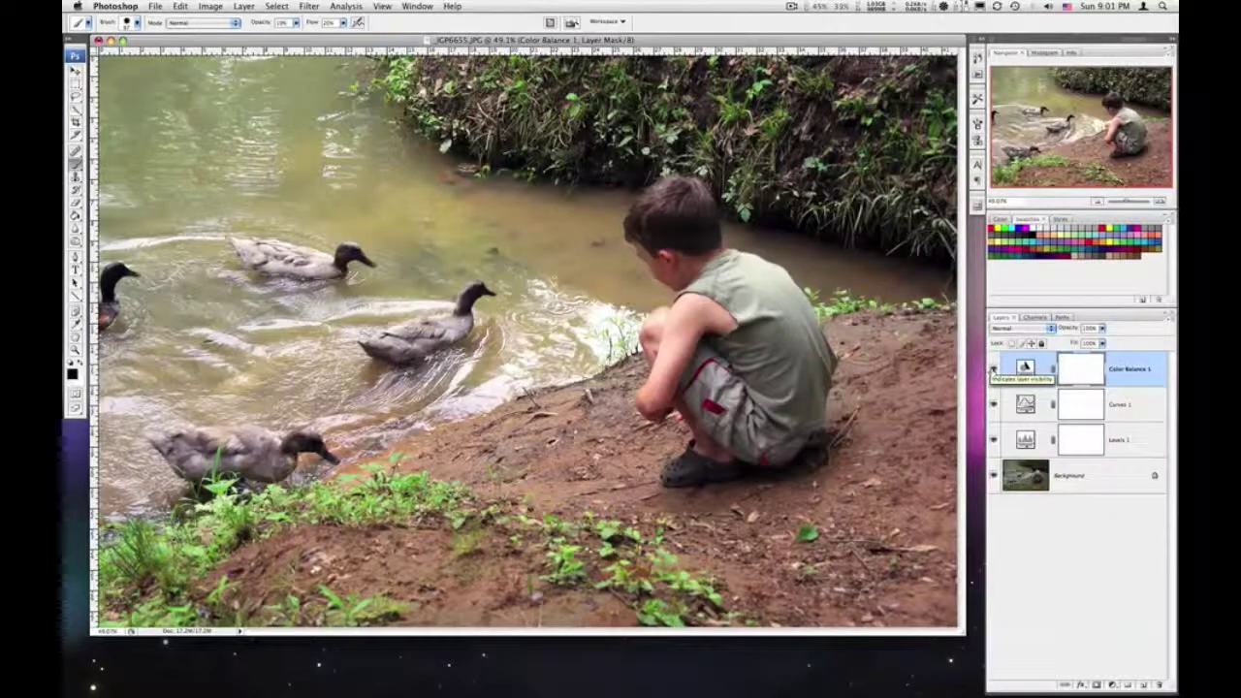
left_click(993, 369)
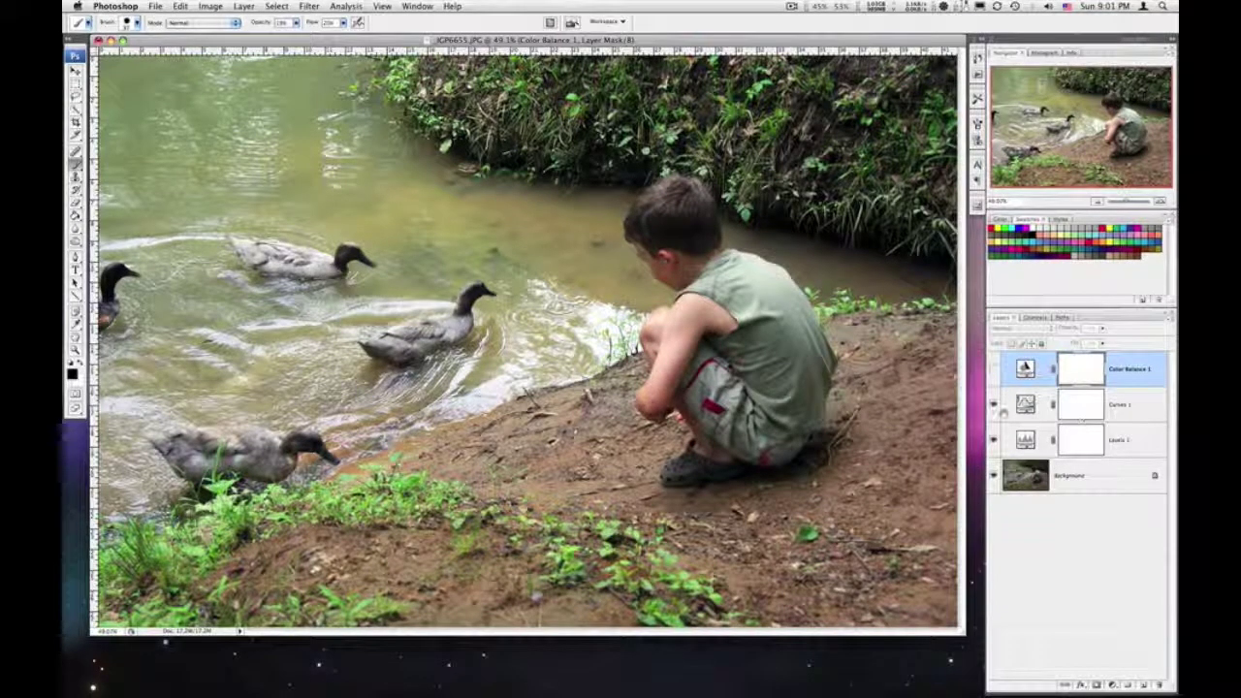
left_click(993, 406)
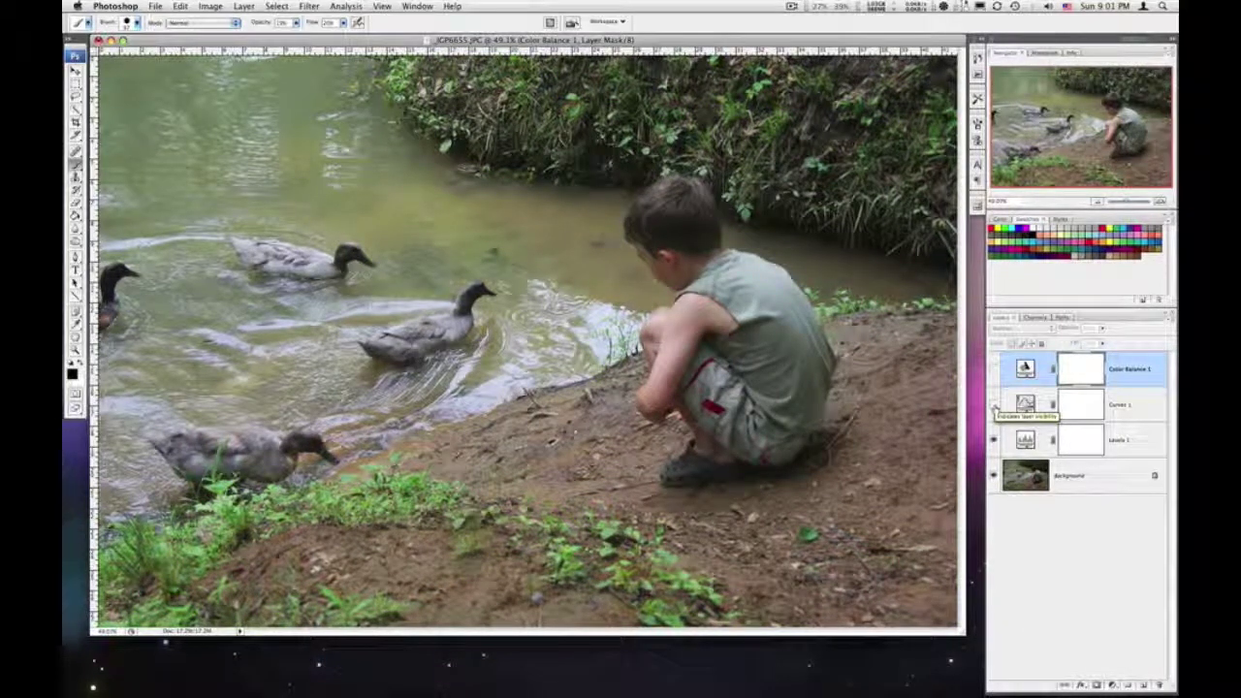
left_click(993, 441)
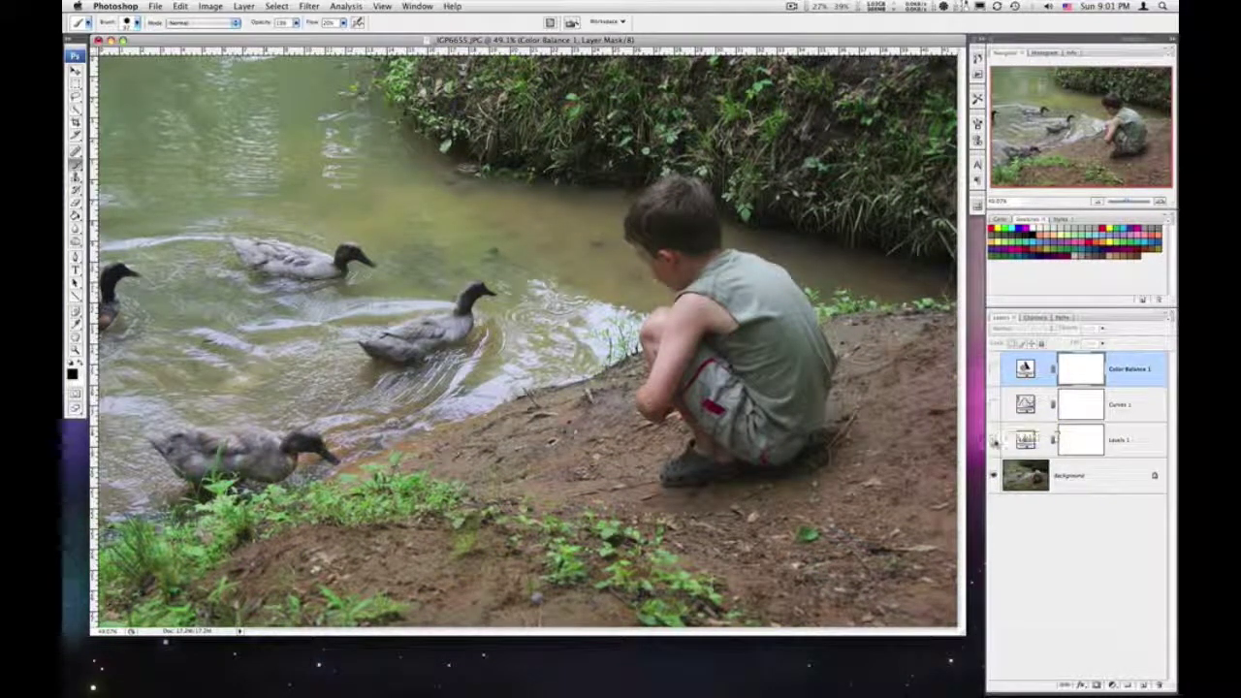
left_click(993, 441)
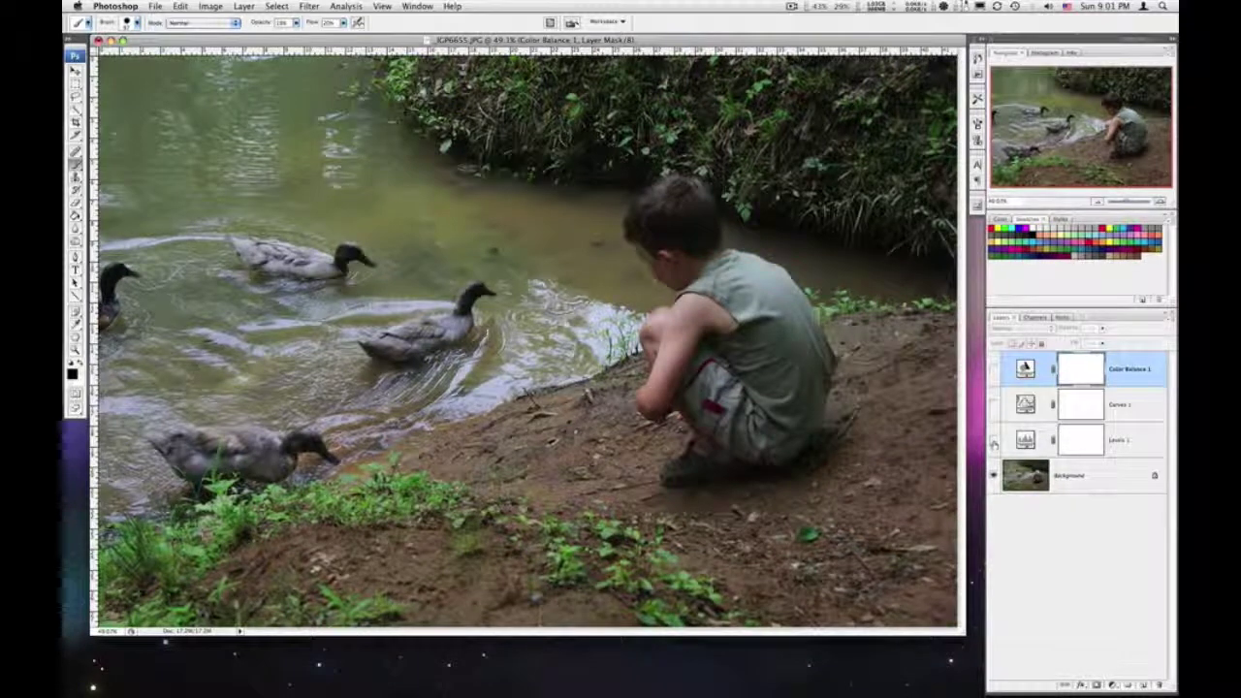
left_click(993, 405)
left_click(993, 405)
left_click(993, 368)
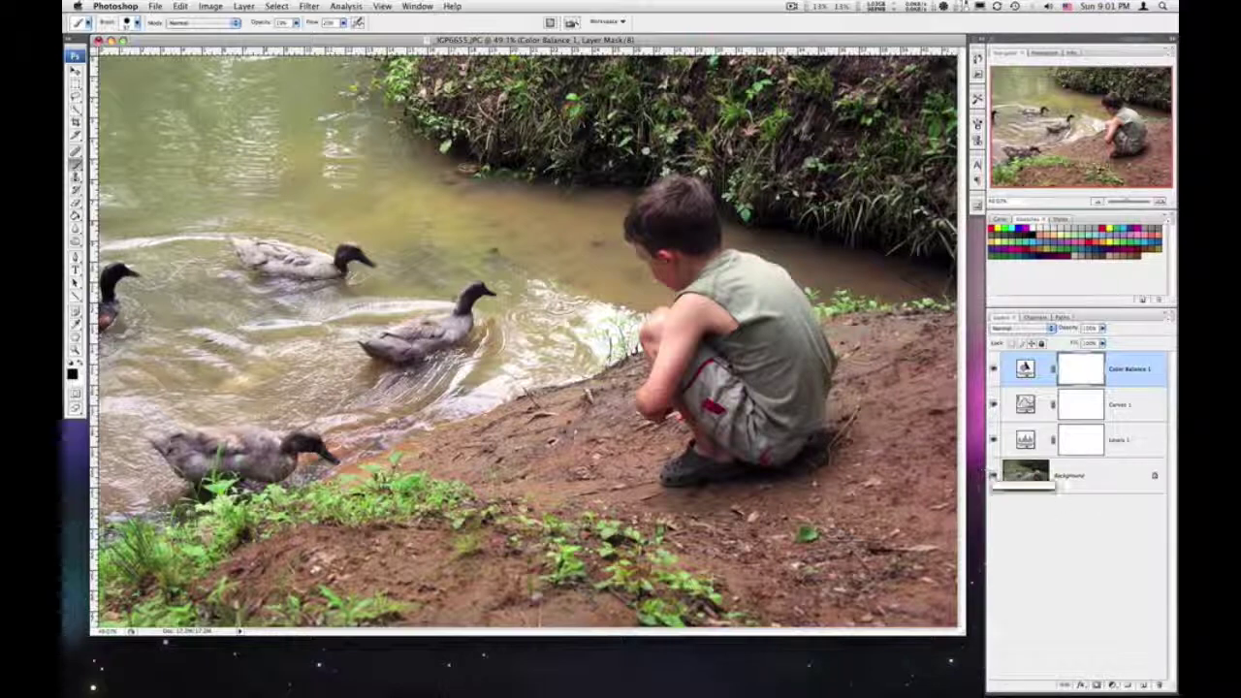
left_click(994, 476, "alt")
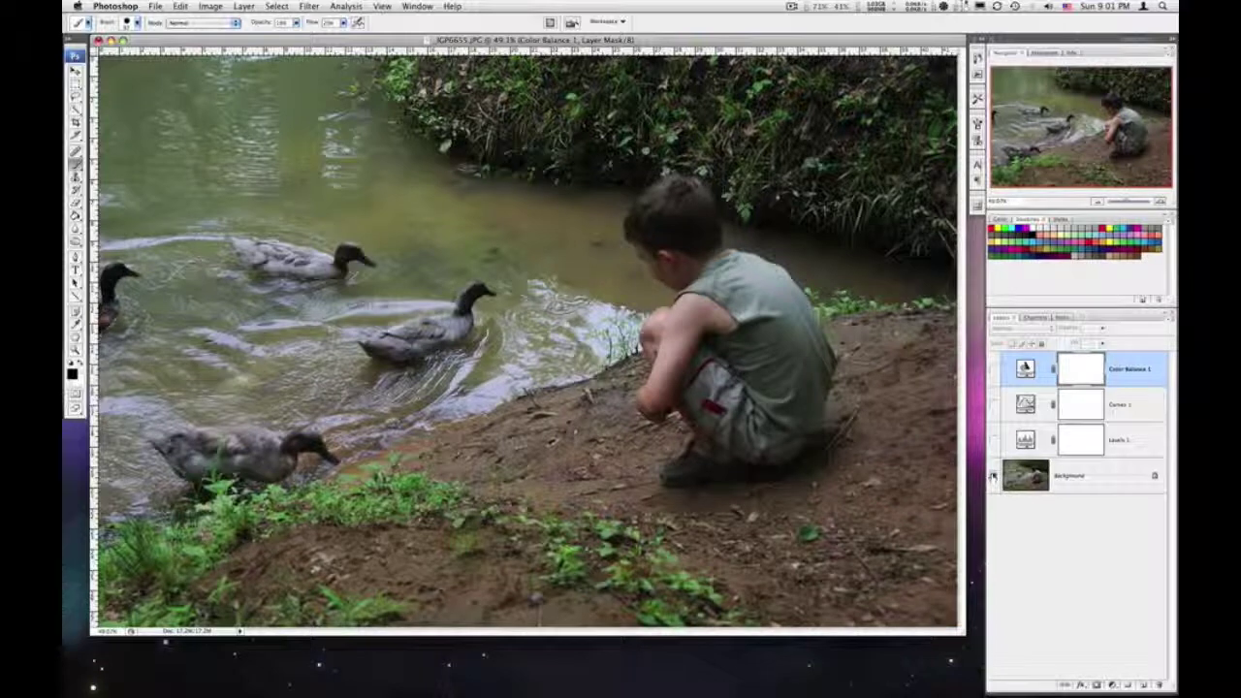
left_click(993, 475, "alt")
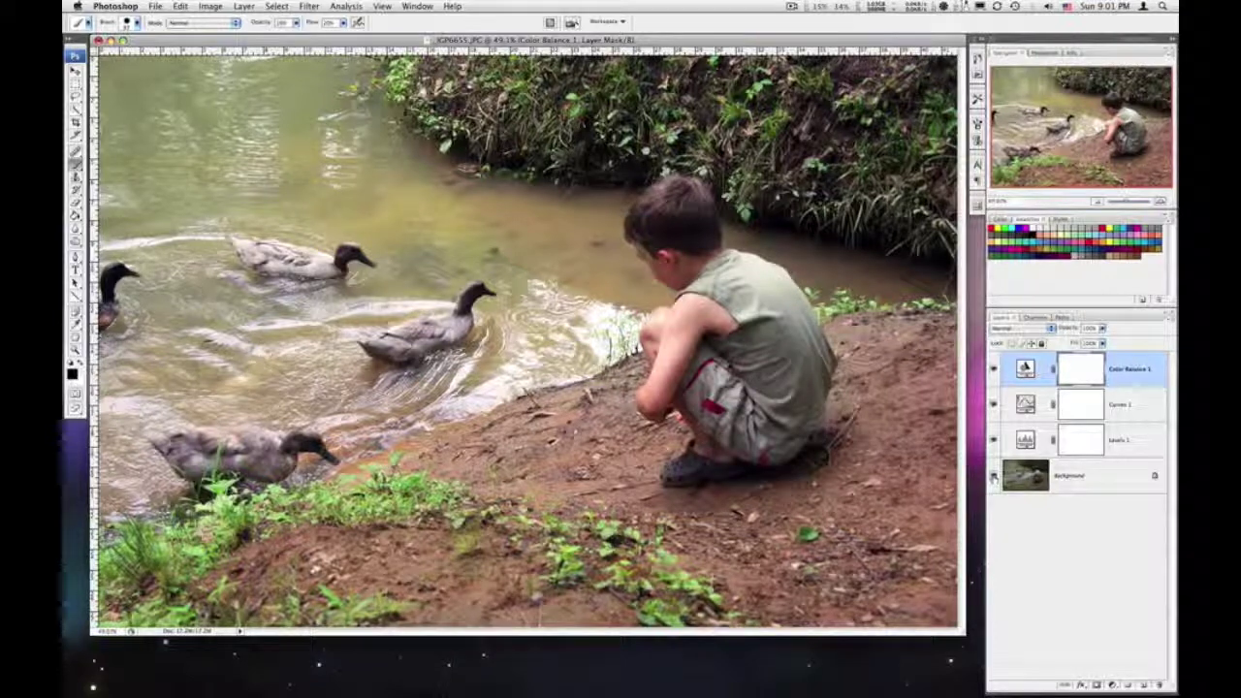
left_click(993, 475, "alt")
left_click(993, 475, "alt")
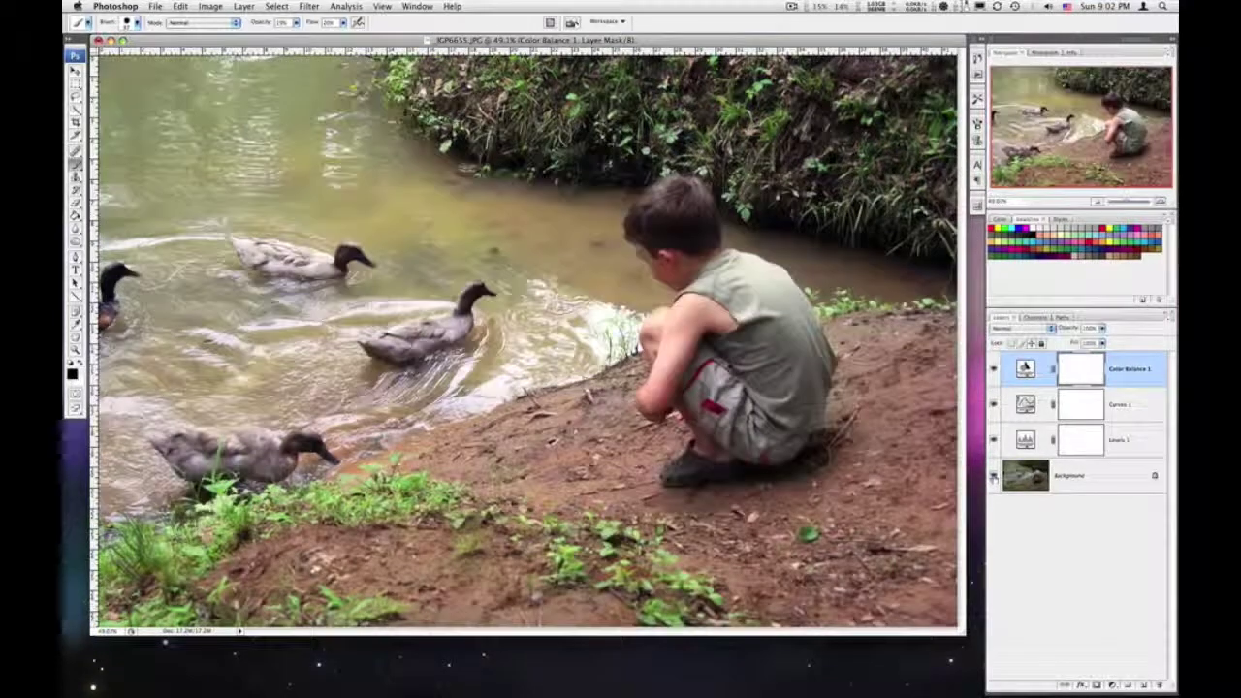